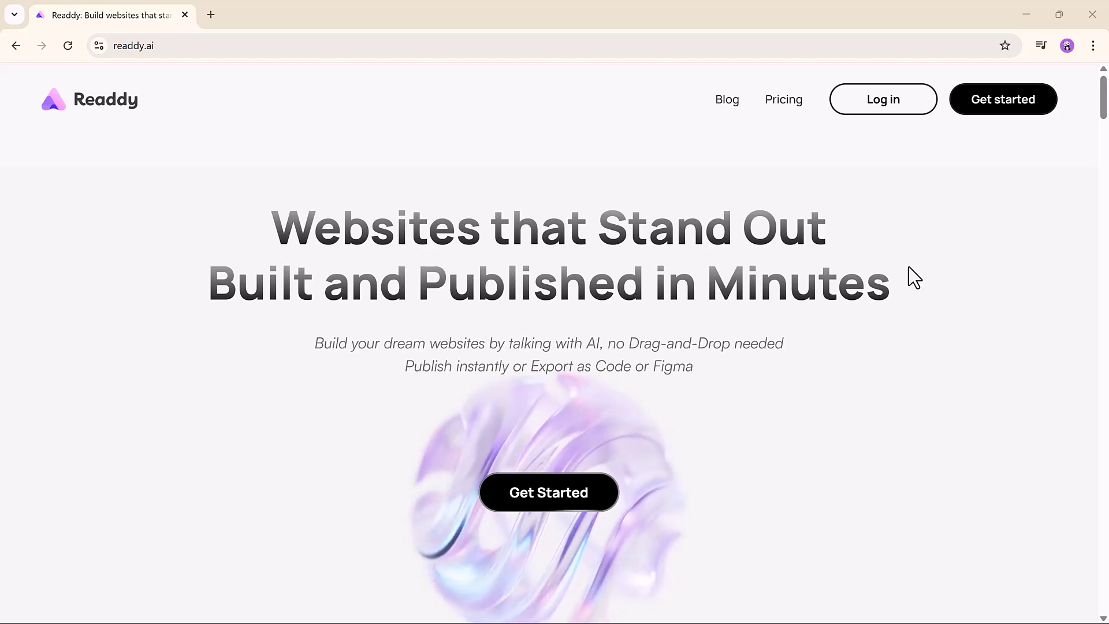
# - Scroll the Readdy homepage gallery down to the clothing store templates and footer quote
pyautogui.scroll(-10, 909, 267)
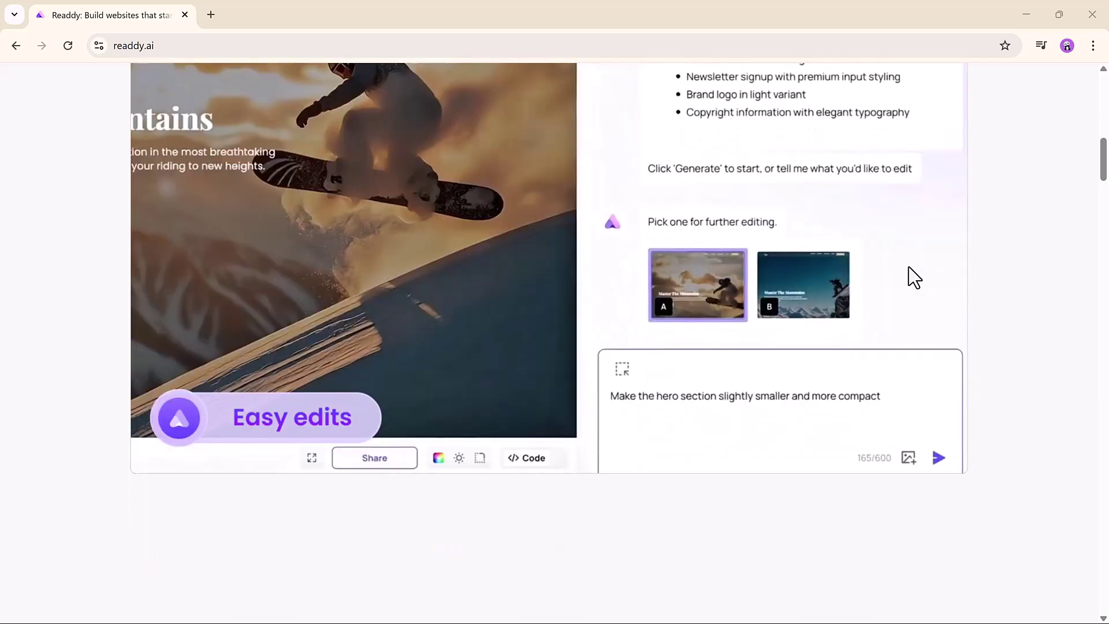
pyautogui.scroll(-8, 909, 267)
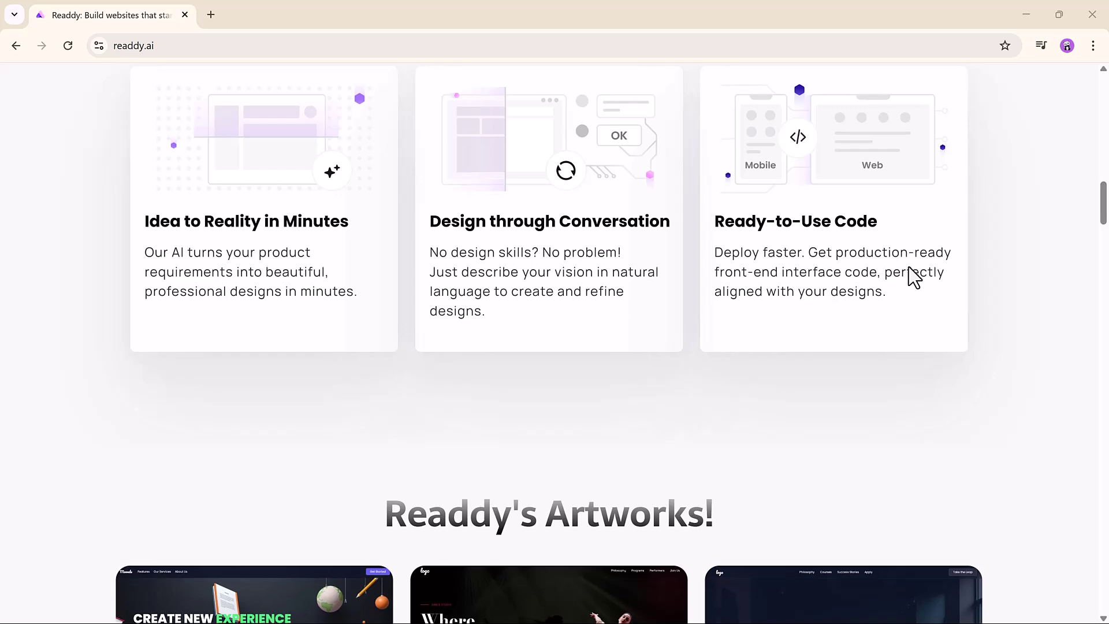
pyautogui.scroll(-6, 909, 267)
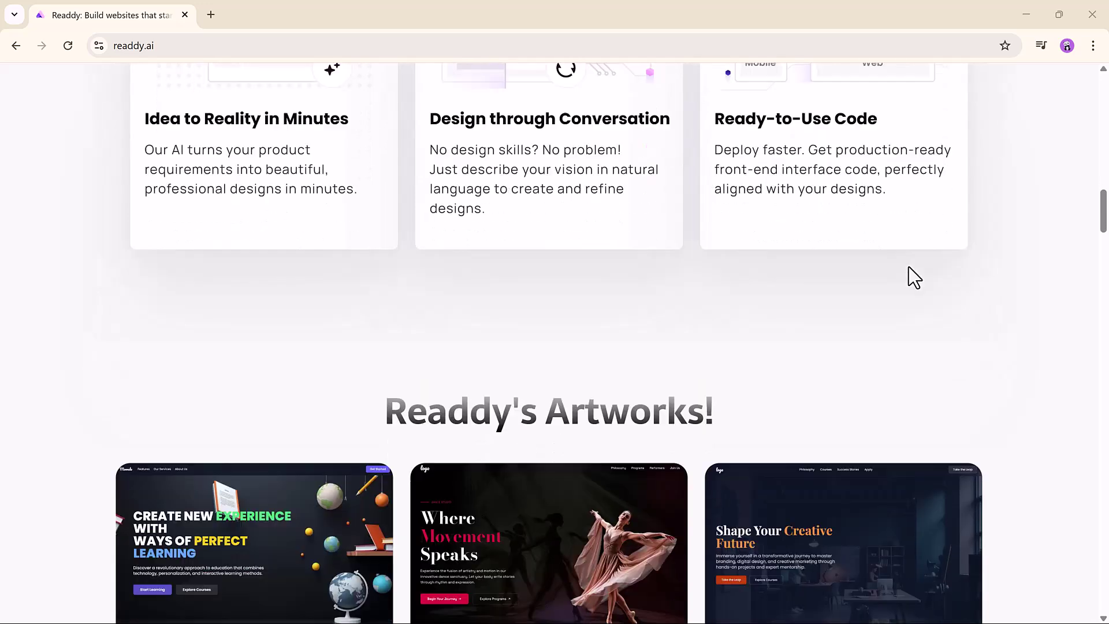
pyautogui.scroll(-1, 908, 269)
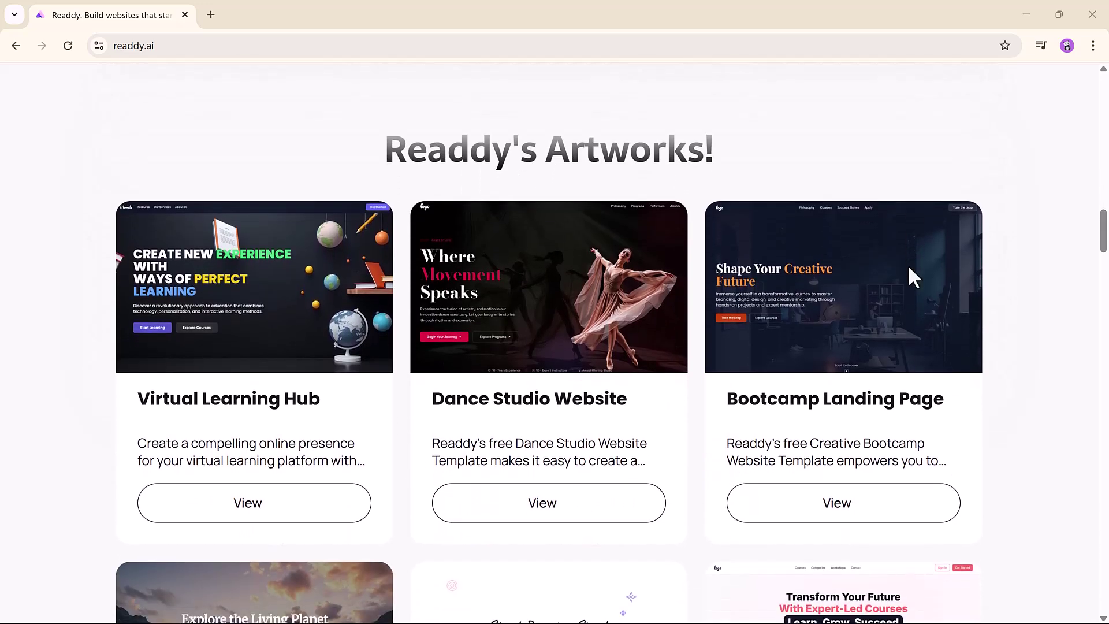
pyautogui.scroll(-6, 909, 266)
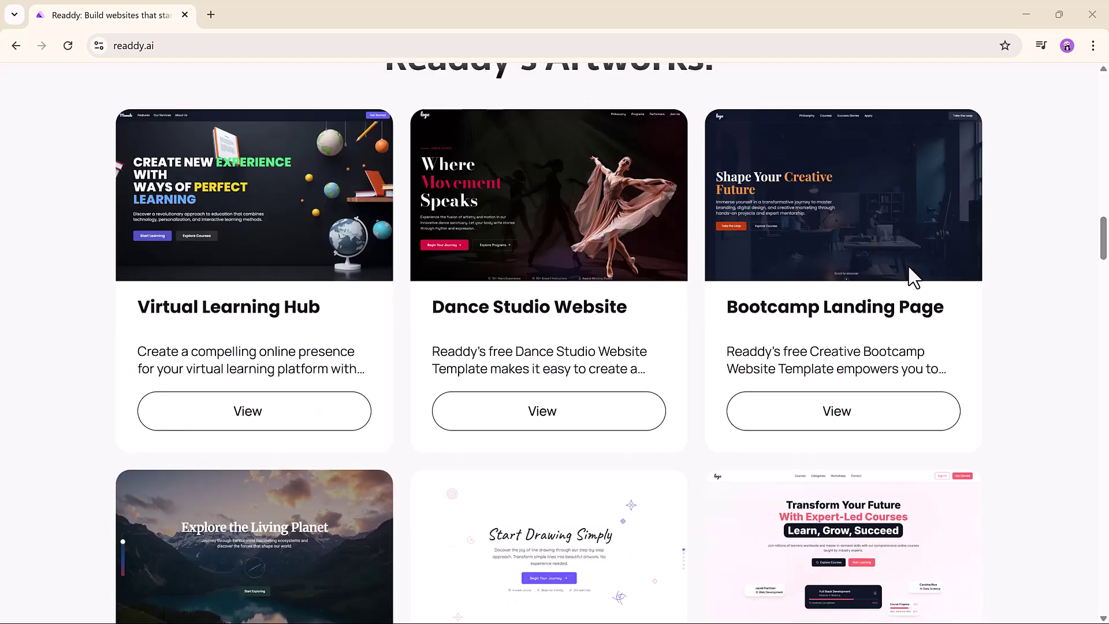
pyautogui.scroll(-6, 909, 267)
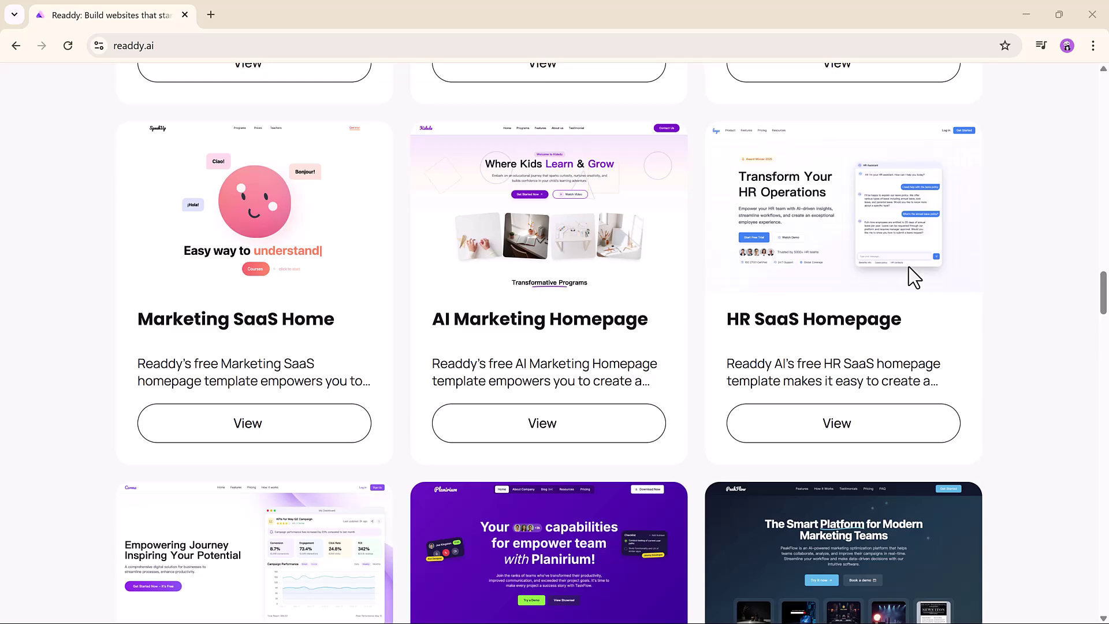
pyautogui.scroll(-6, 909, 267)
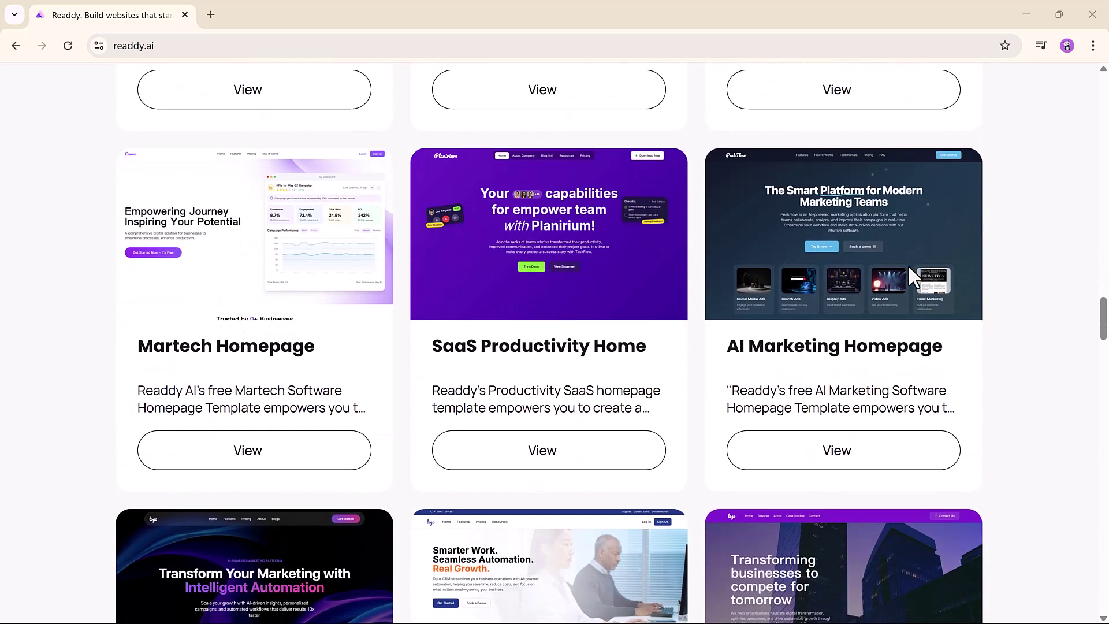
pyautogui.scroll(-6, 909, 268)
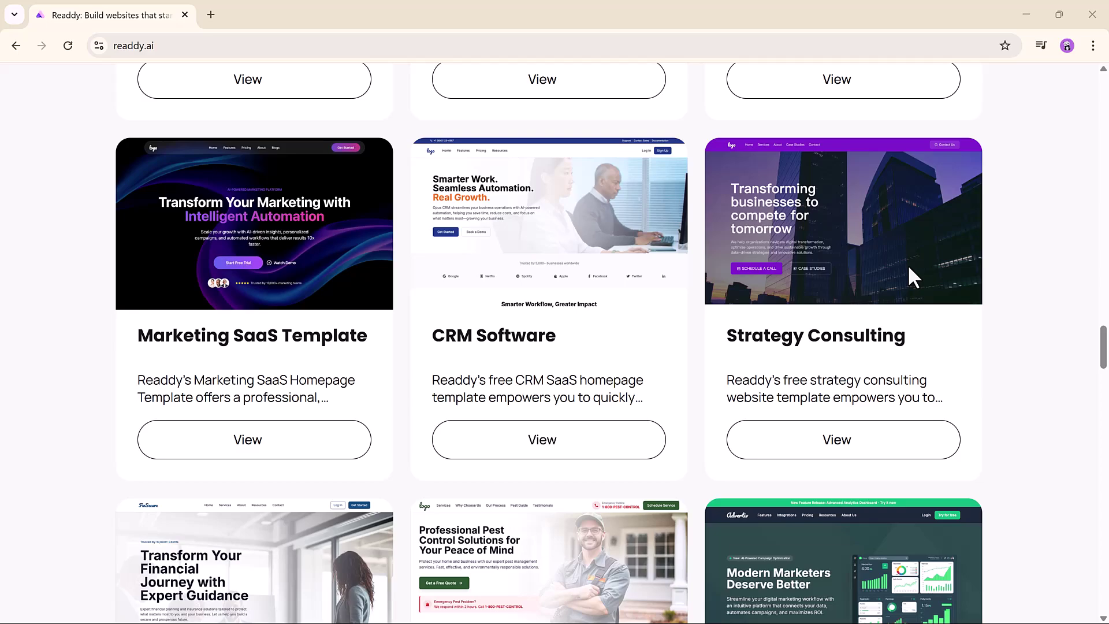
pyautogui.scroll(-7, 909, 267)
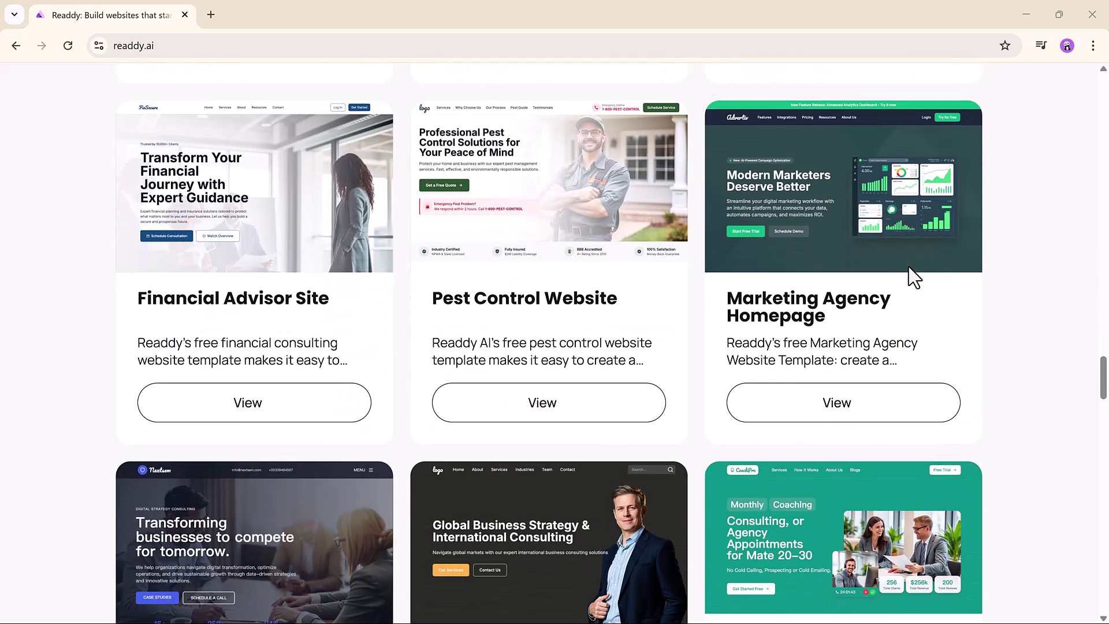
pyautogui.scroll(-6, 909, 266)
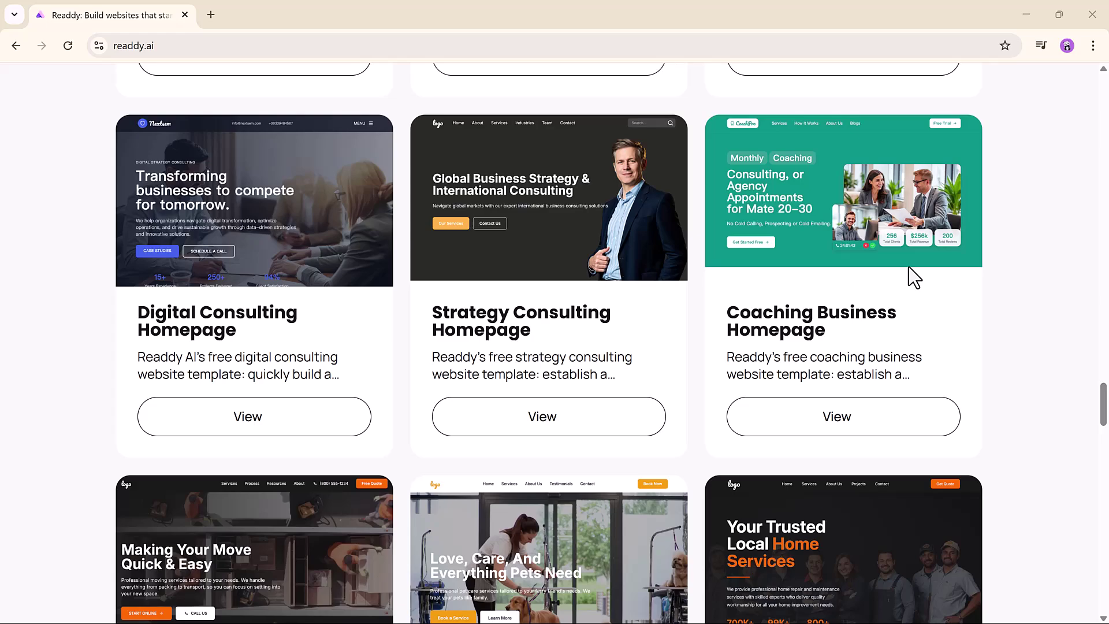
pyautogui.scroll(-4, 909, 267)
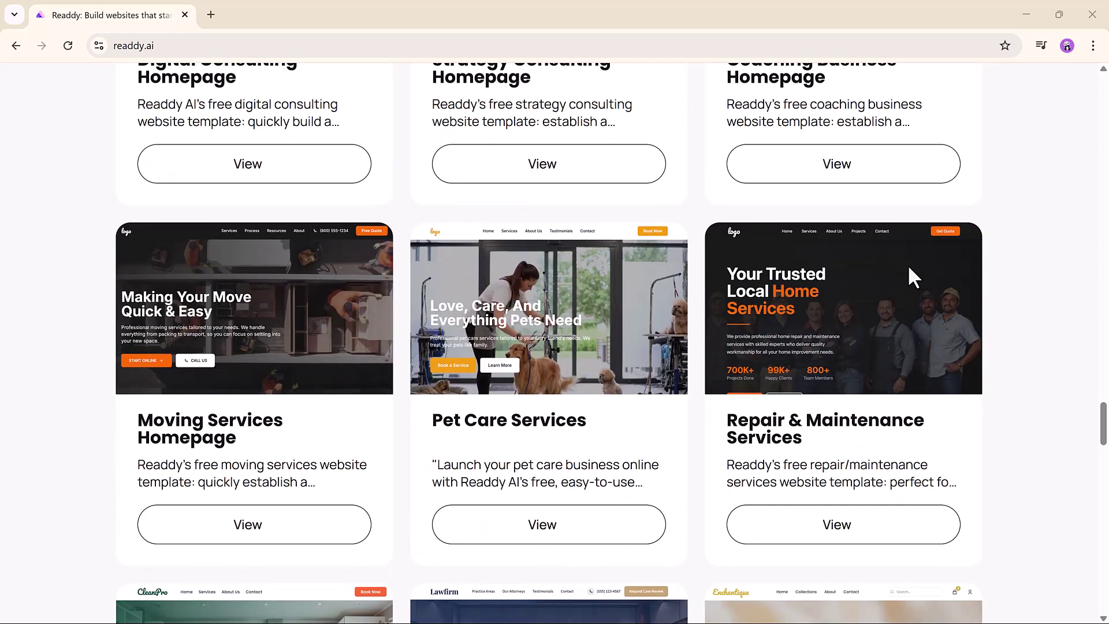
pyautogui.scroll(-5, 907, 264)
pyautogui.scroll(-2, 910, 266)
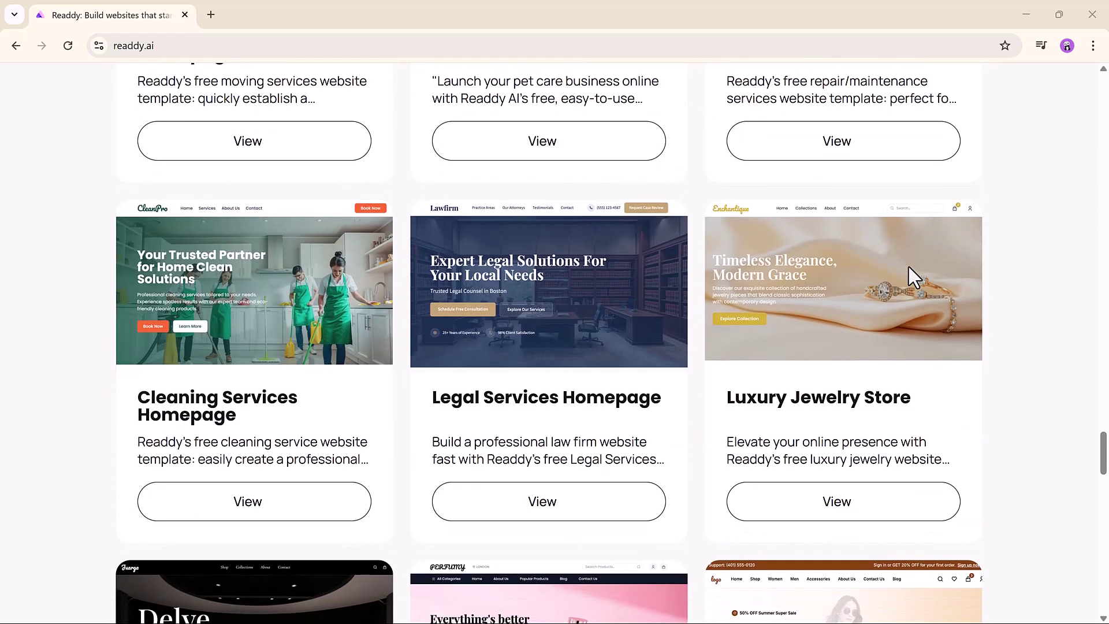
pyautogui.scroll(-7, 909, 267)
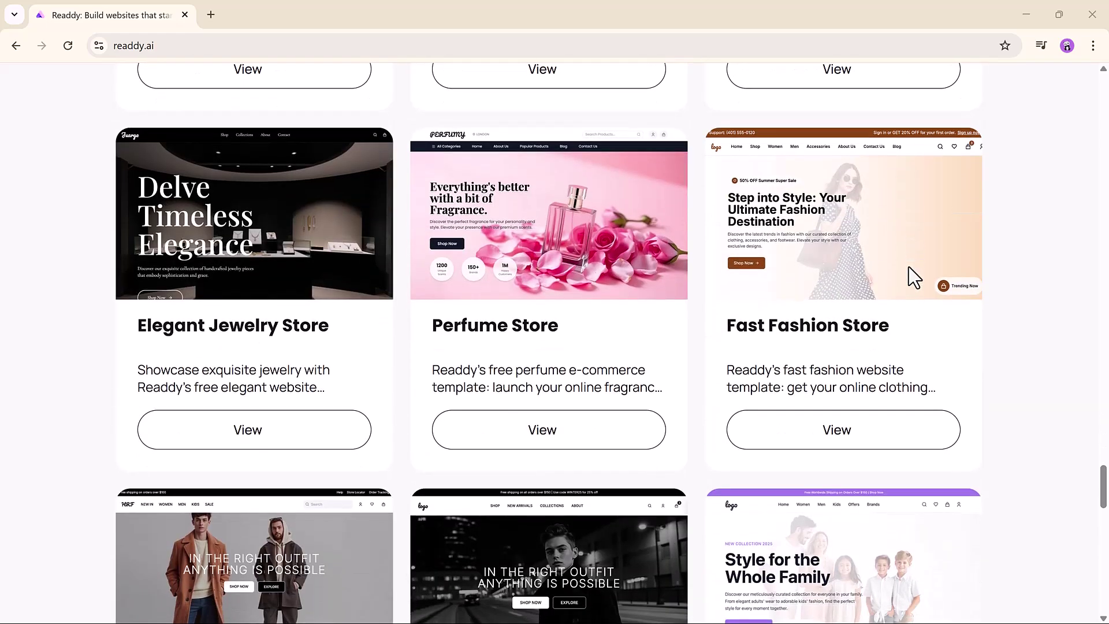
pyautogui.scroll(-6, 909, 267)
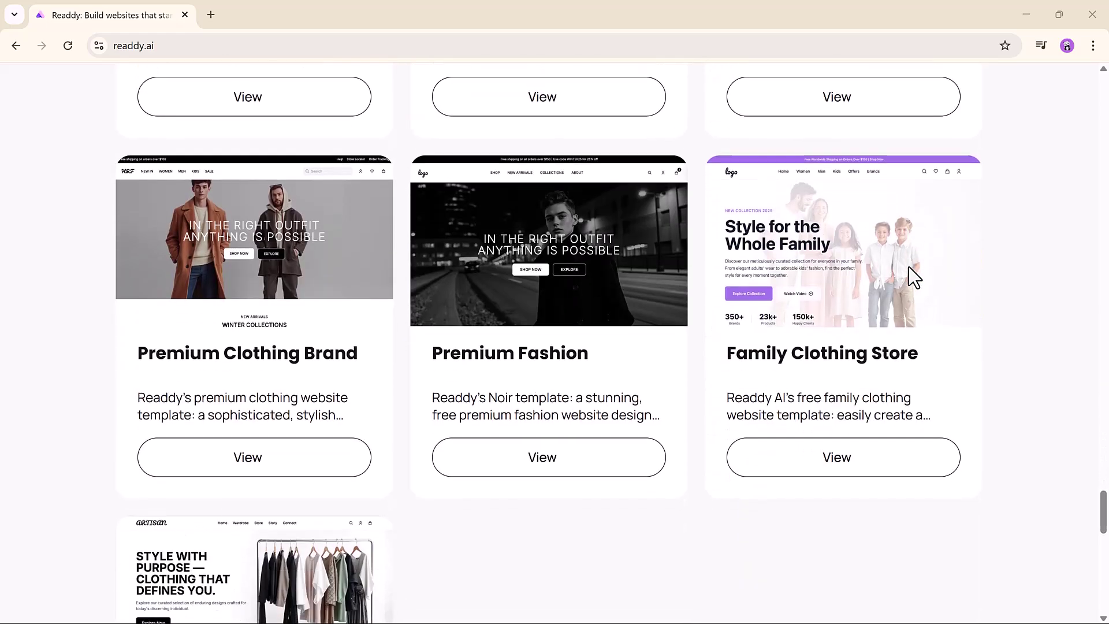
pyautogui.scroll(-9, 909, 267)
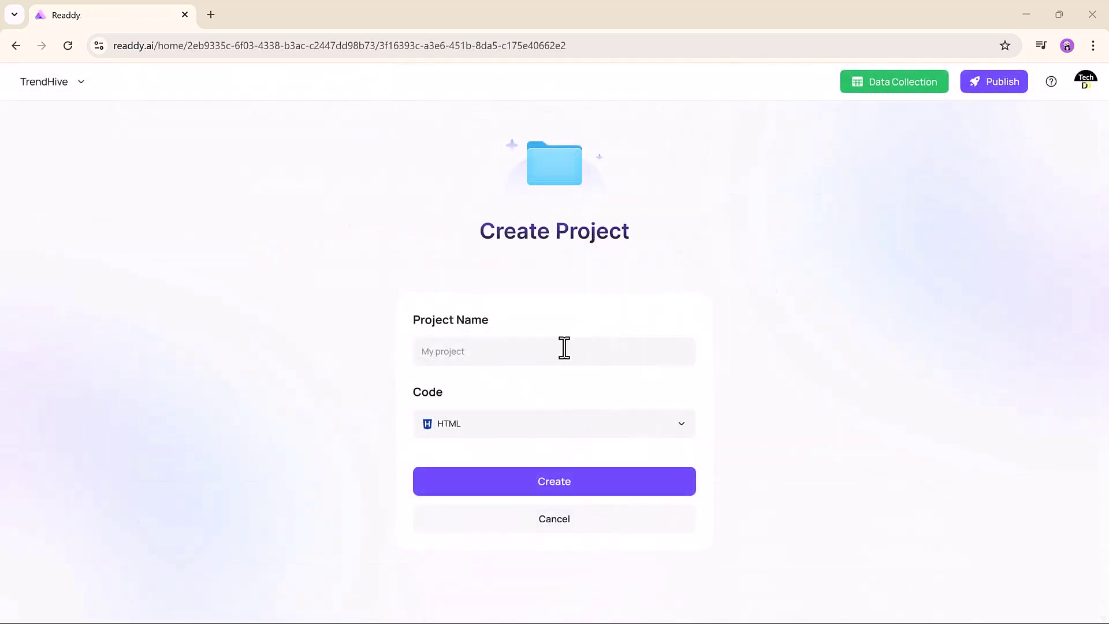
# - Create a project named 'TrendHive' with HTML as the code type
pyautogui.click(564, 347)
pyautogui.write('TrendHive')
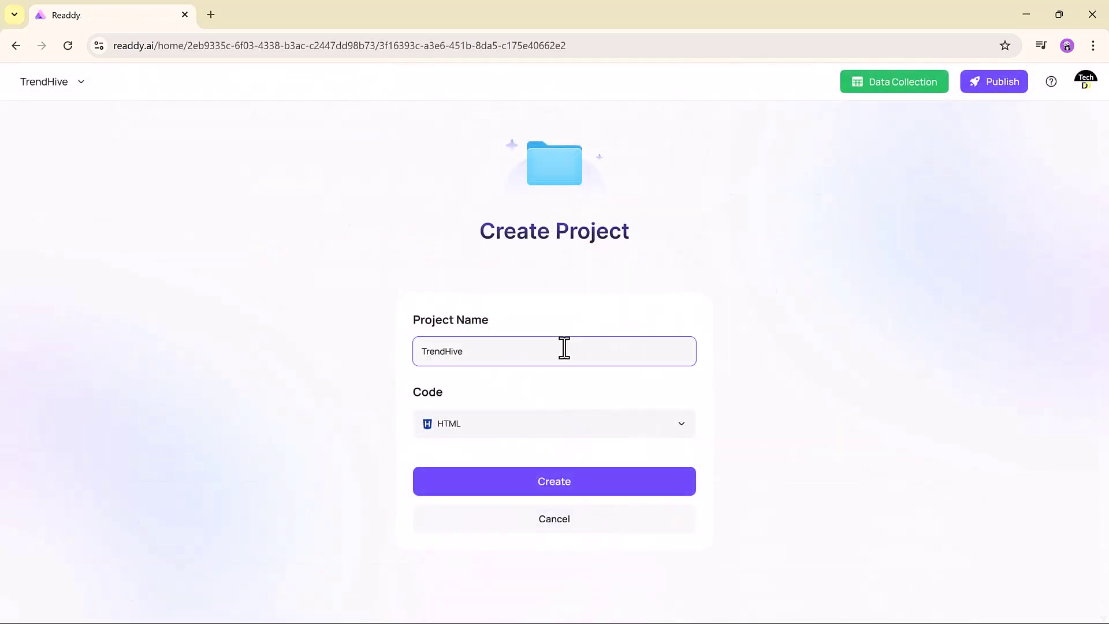
pyautogui.click(681, 428)
pyautogui.scroll(-2, 621, 476)
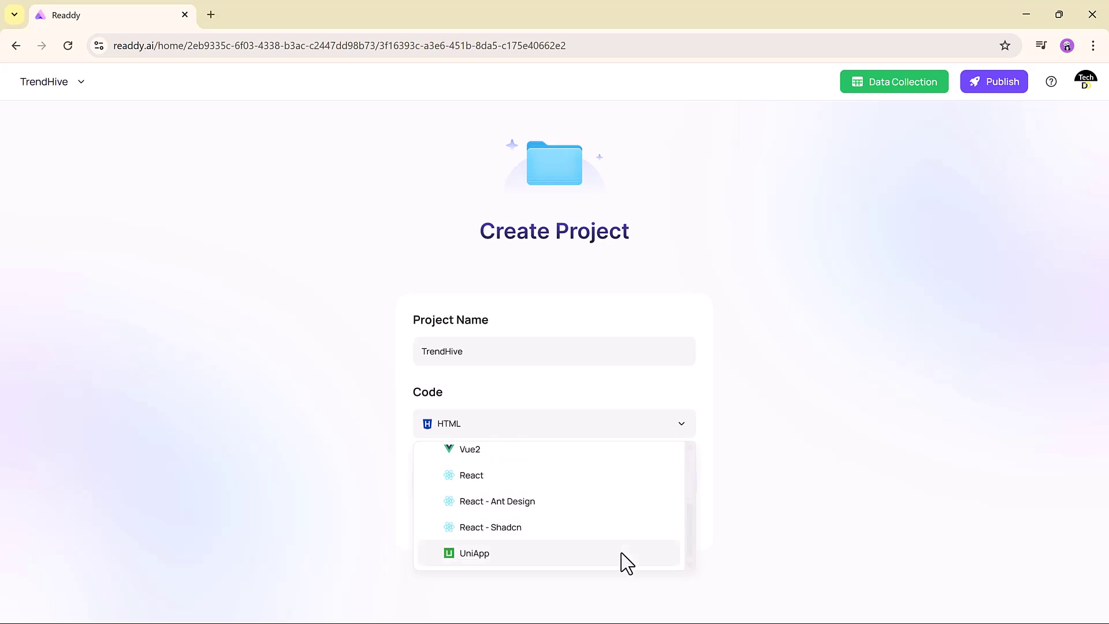
pyautogui.scroll(2, 622, 538)
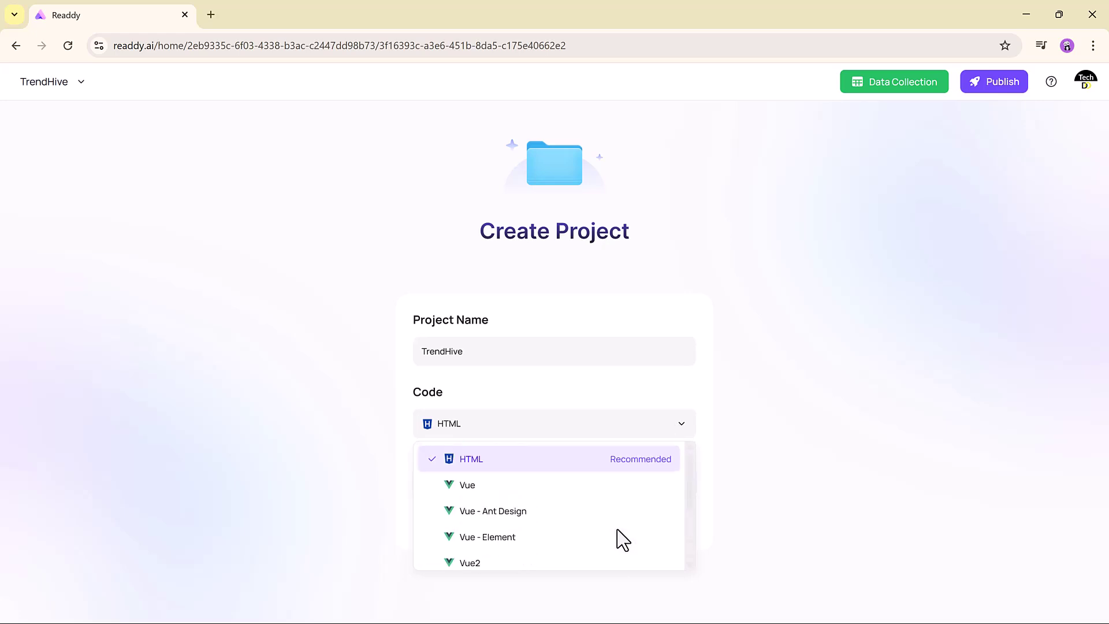
pyautogui.click(580, 465)
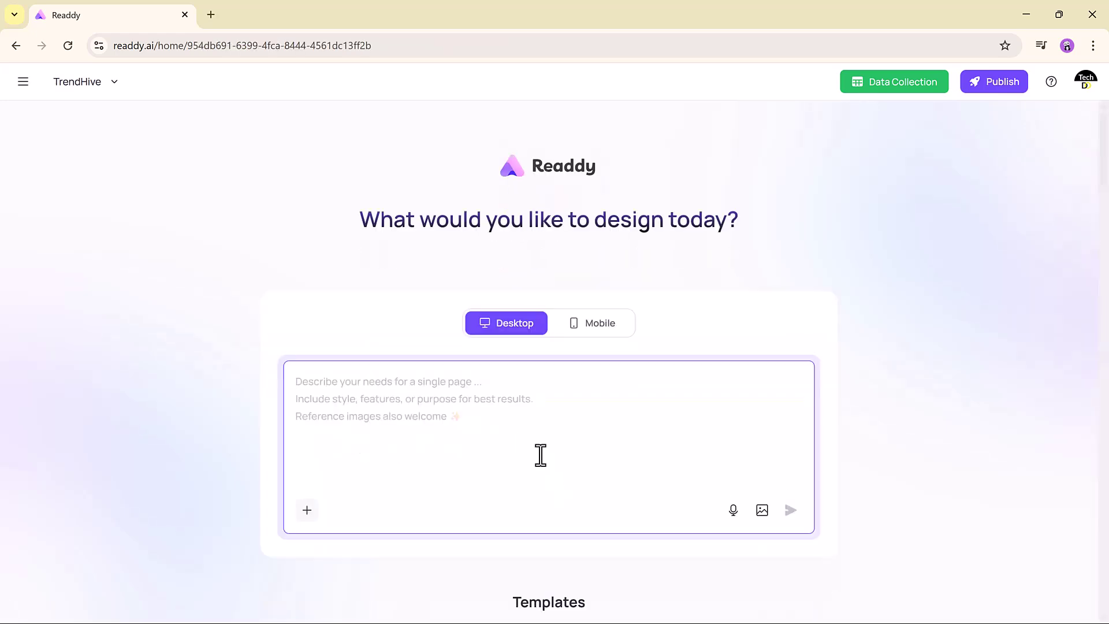
# - Send the pasted TrendHive fashion store description as a desktop design request
pyautogui.click(601, 335)
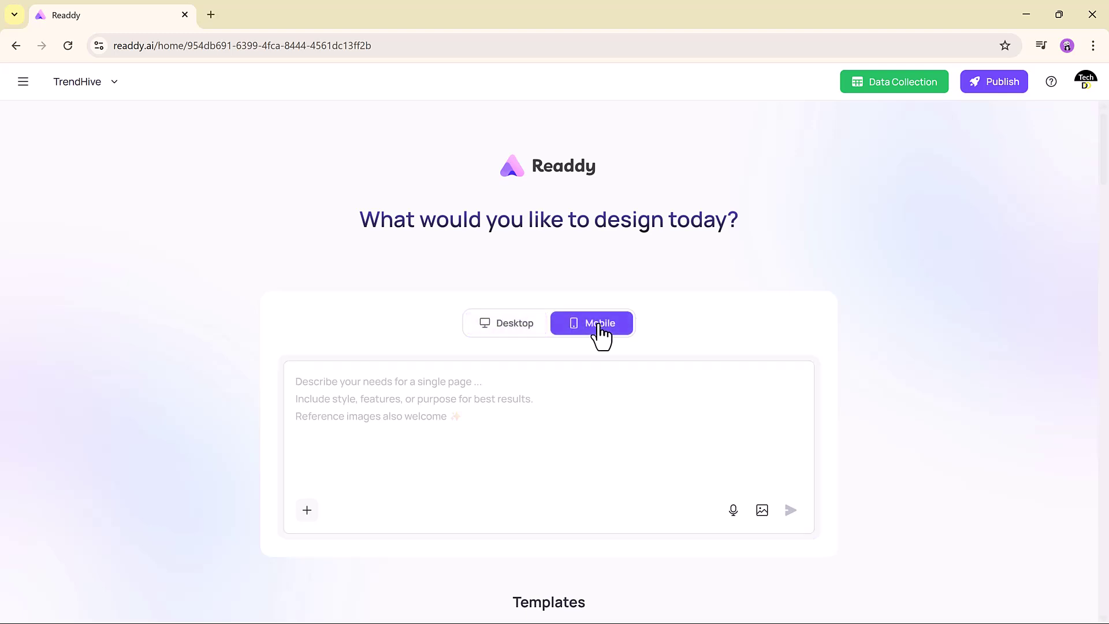
pyautogui.click(502, 332)
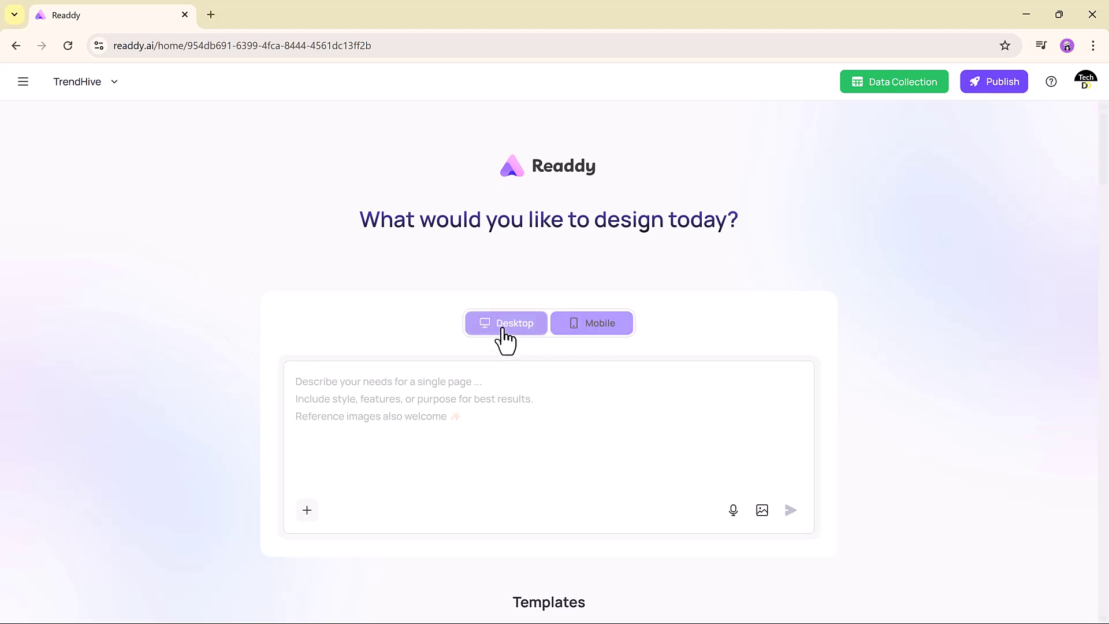
pyautogui.click(462, 386)
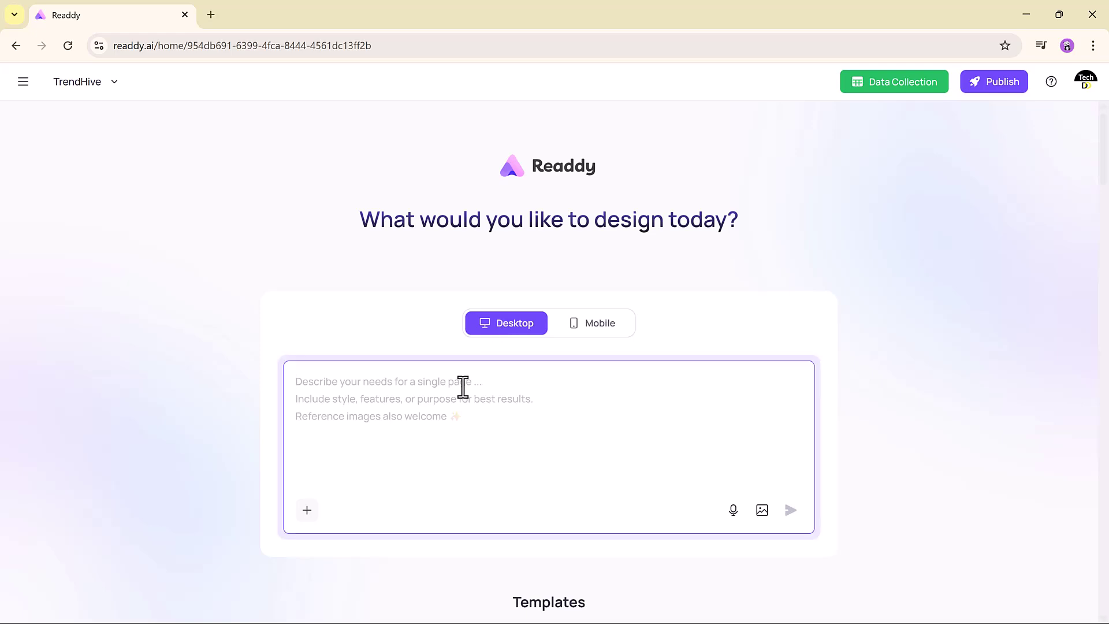
pyautogui.hotkey('ctrl', 'v')
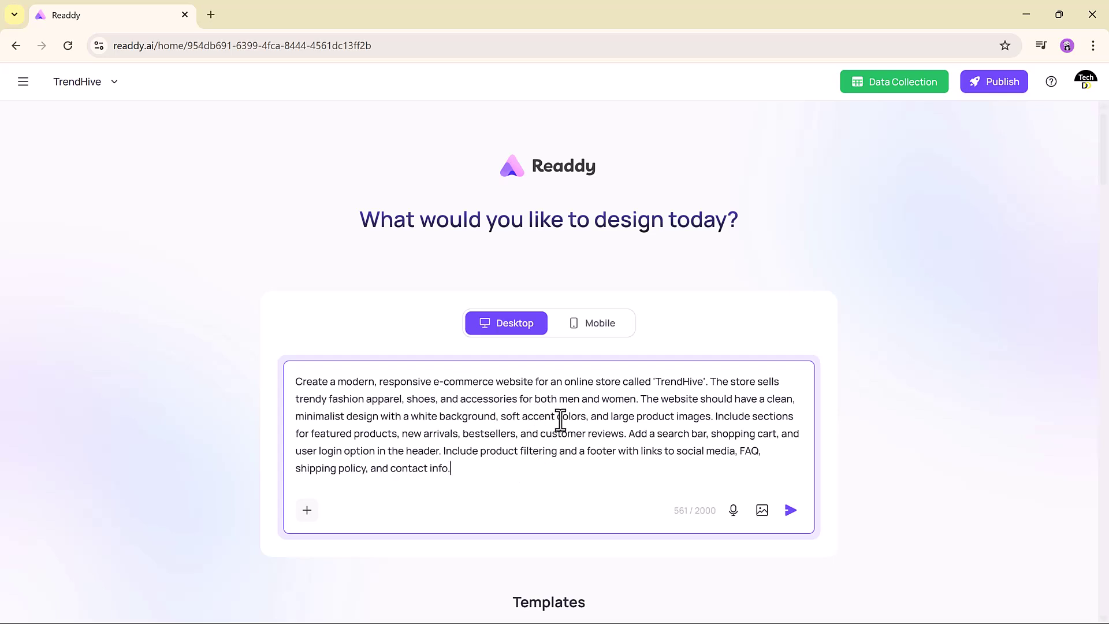
pyautogui.click(790, 511)
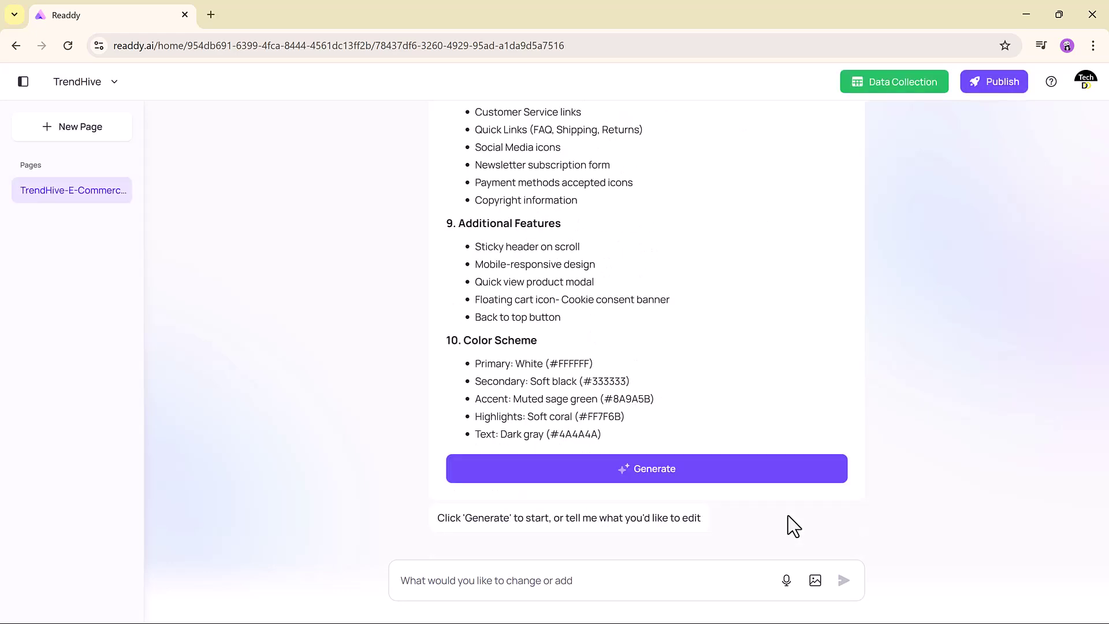
# - Approve the ten-section page plan and colour scheme and generate the page
pyautogui.click(646, 467)
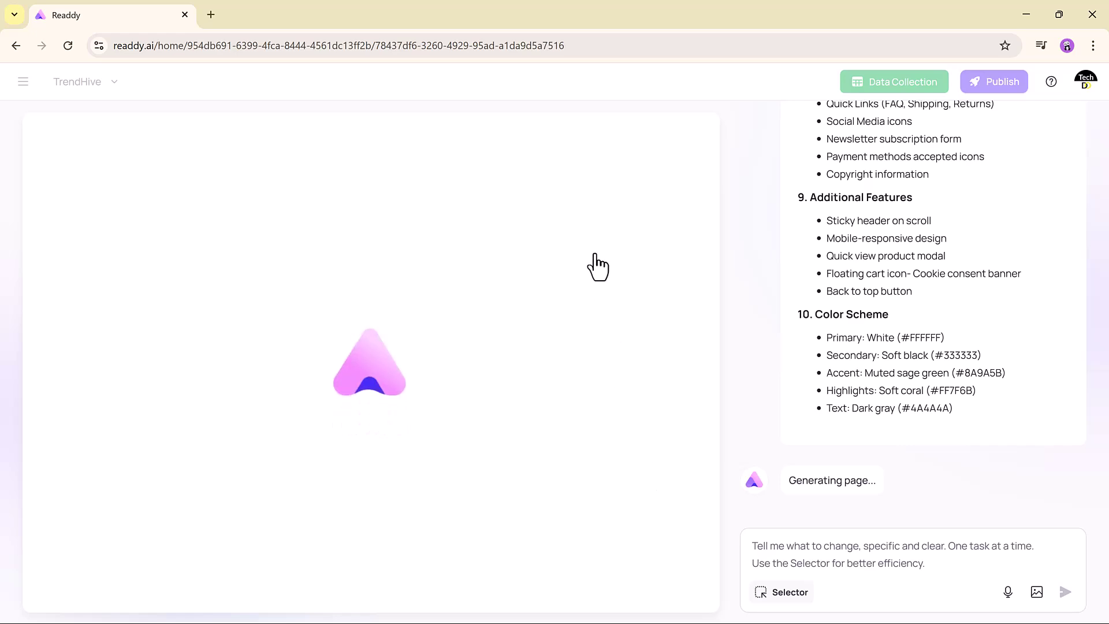
# - Scroll the finished V1 preview through Shop by Category, Featured Products and Summer Sale to New Arrivals
pyautogui.scroll(-3, 573, 163)
pyautogui.scroll(-6, 573, 163)
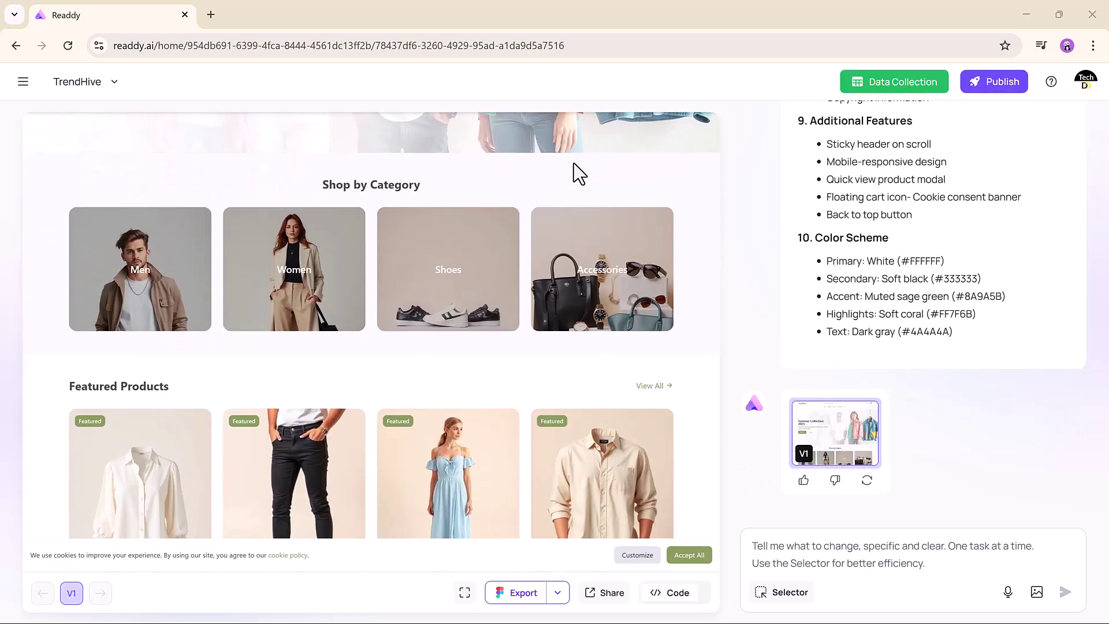
pyautogui.scroll(-8, 573, 163)
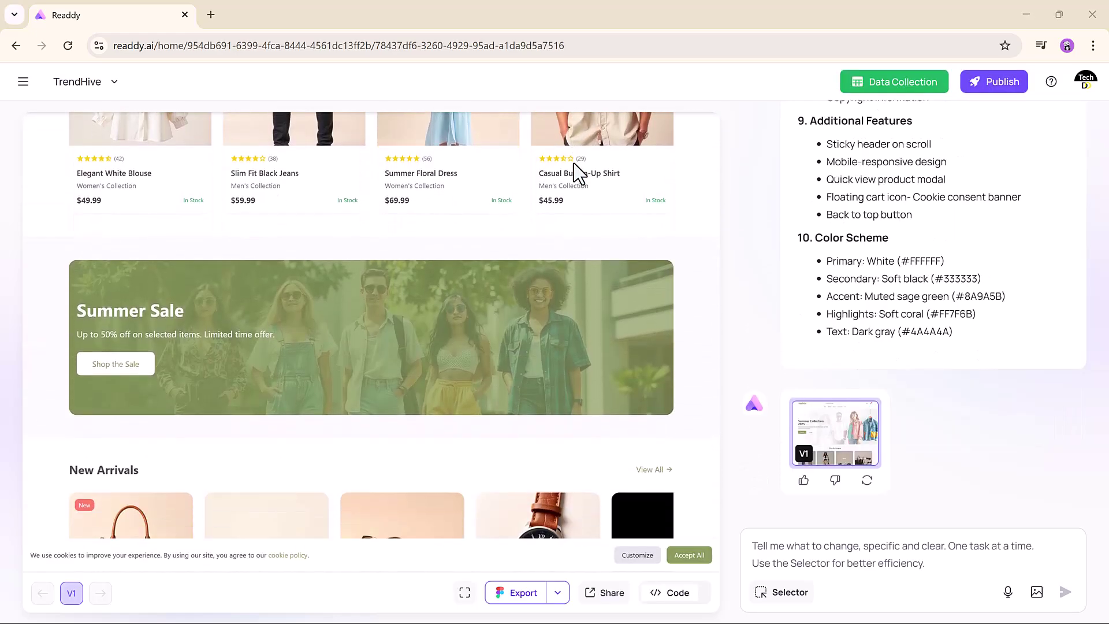
pyautogui.scroll(-8, 574, 163)
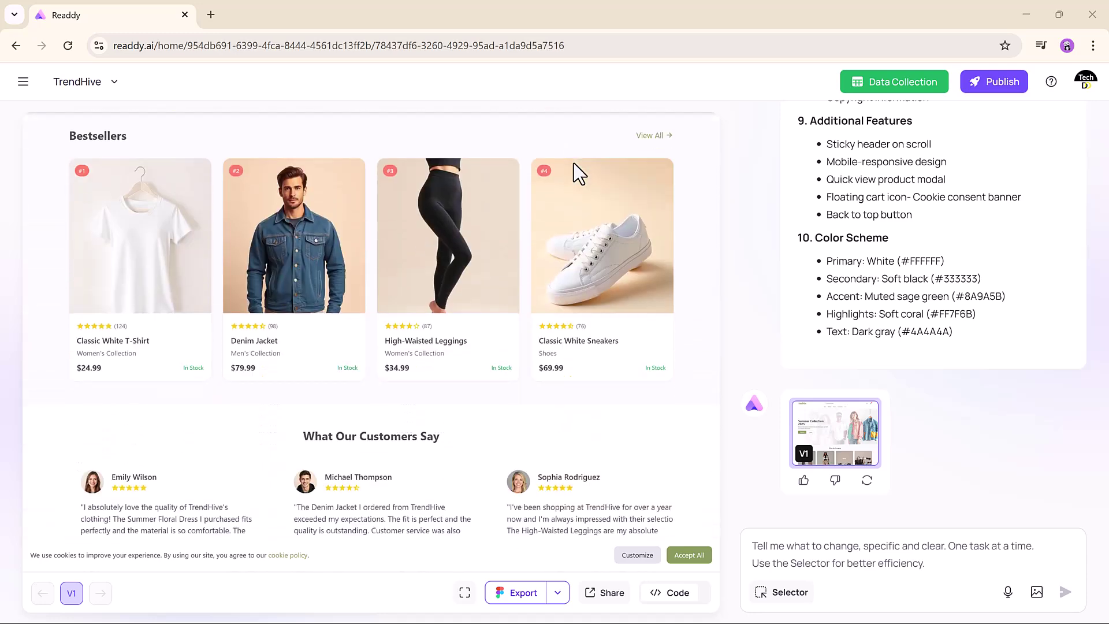
pyautogui.scroll(-6, 573, 163)
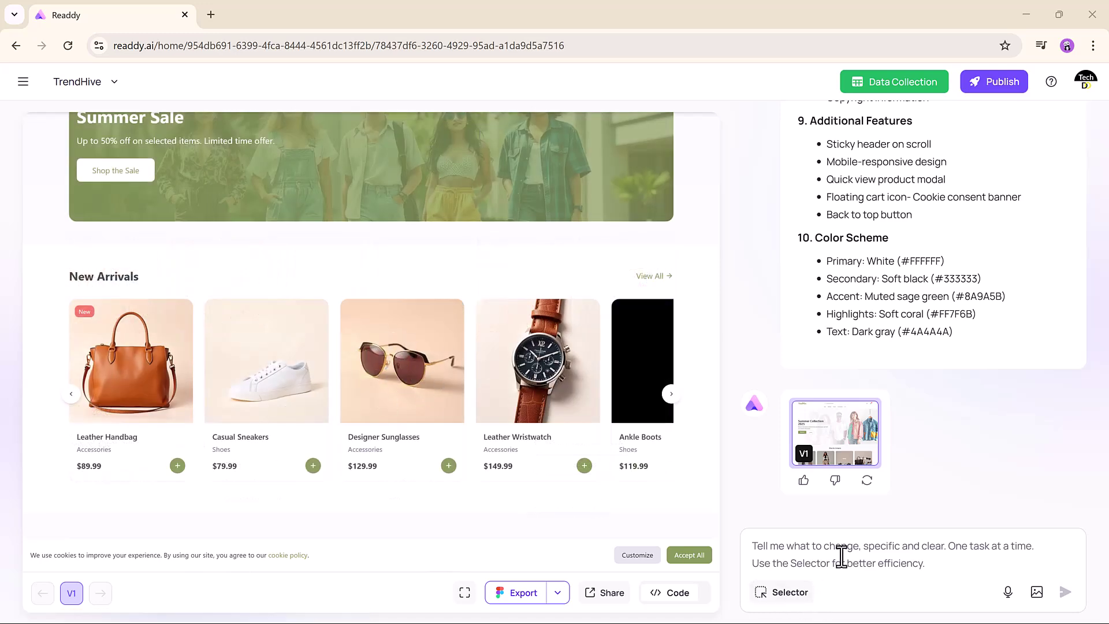
# - Request a subtle shadow and pop-up hover animation on all cards, then review the V2 cards
pyautogui.write('on hover to any card of the website, show a little shadow and a small popoup of that card as a good animation')
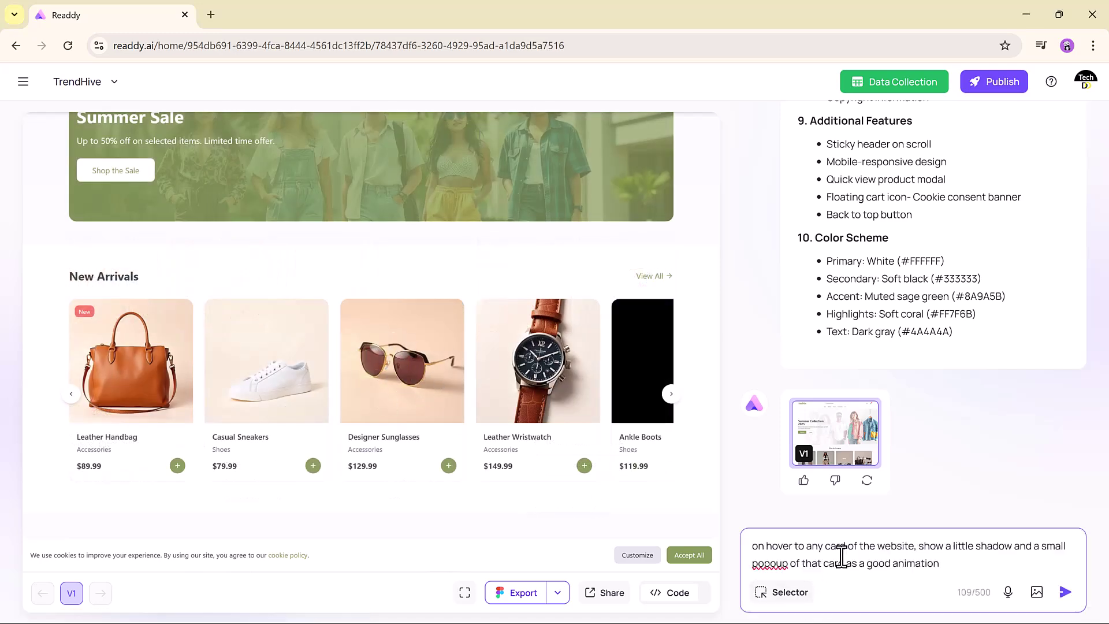
pyautogui.click(1065, 592)
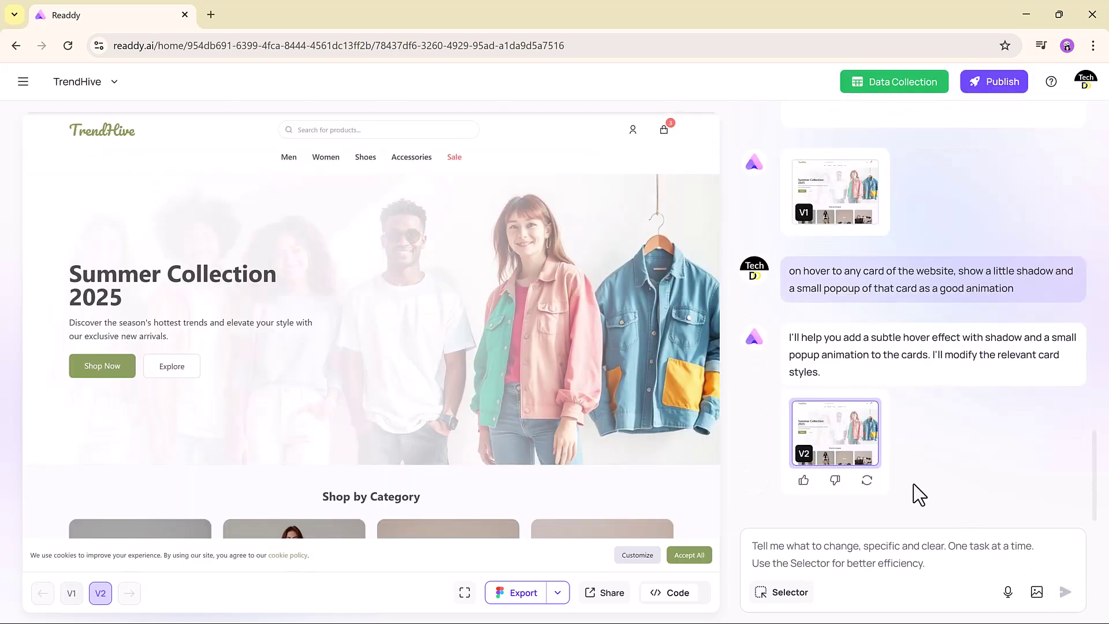
pyautogui.scroll(-5, 523, 332)
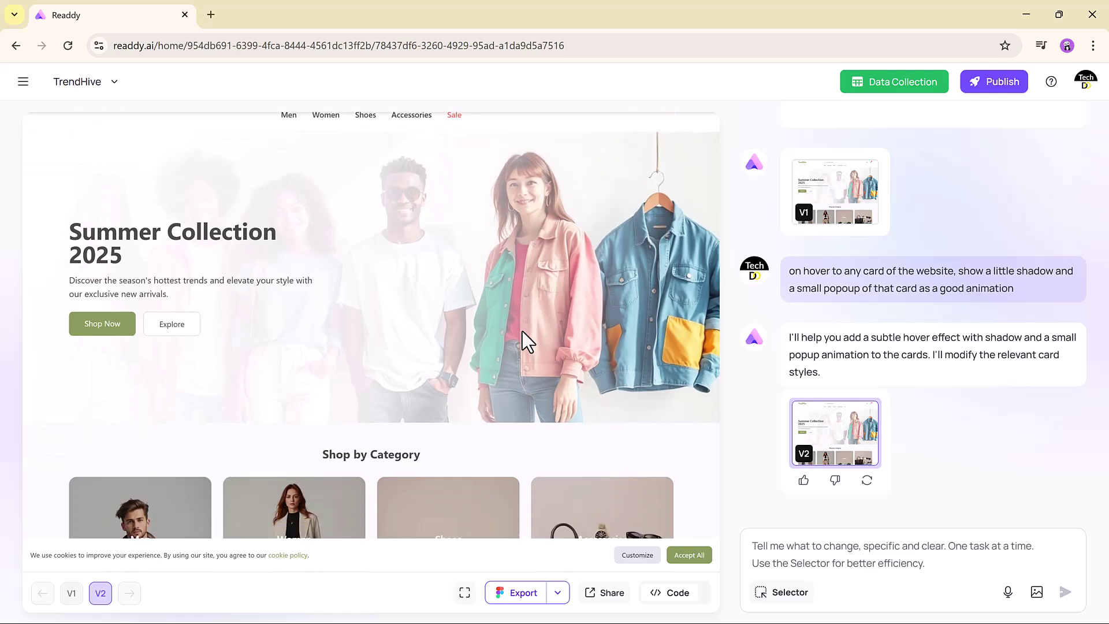
pyautogui.scroll(-4, 522, 332)
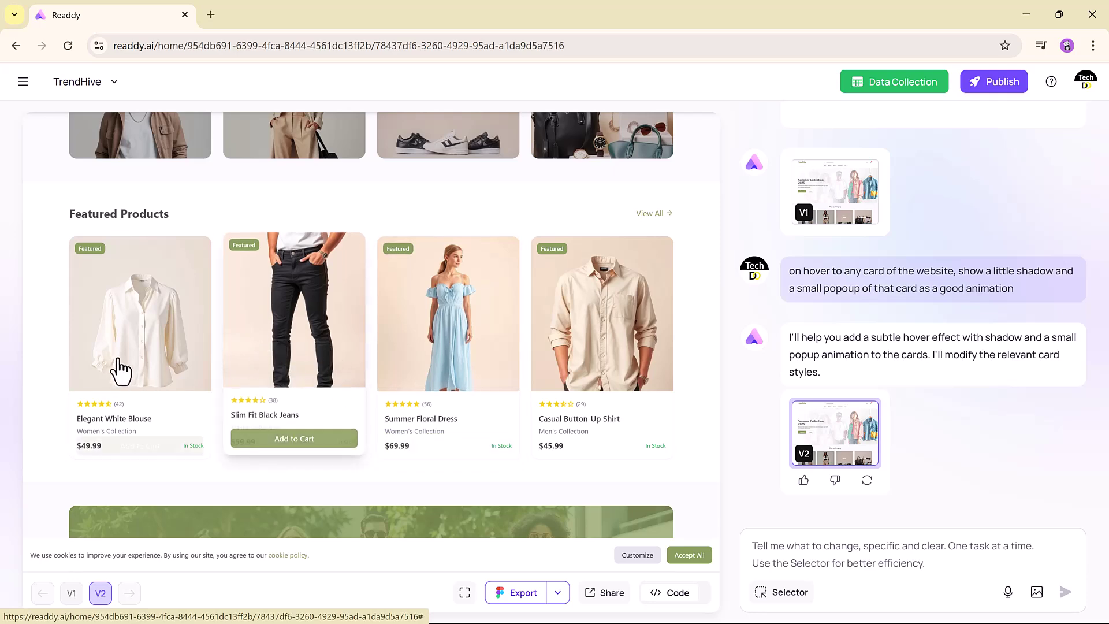
pyautogui.scroll(-7, 417, 421)
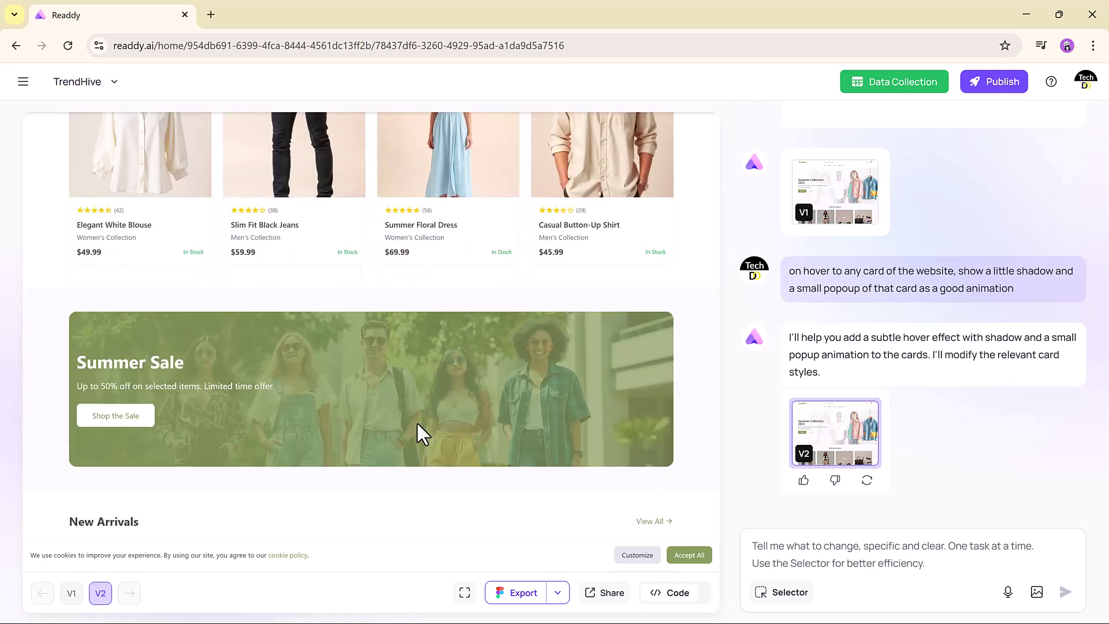
pyautogui.scroll(-1, 414, 397)
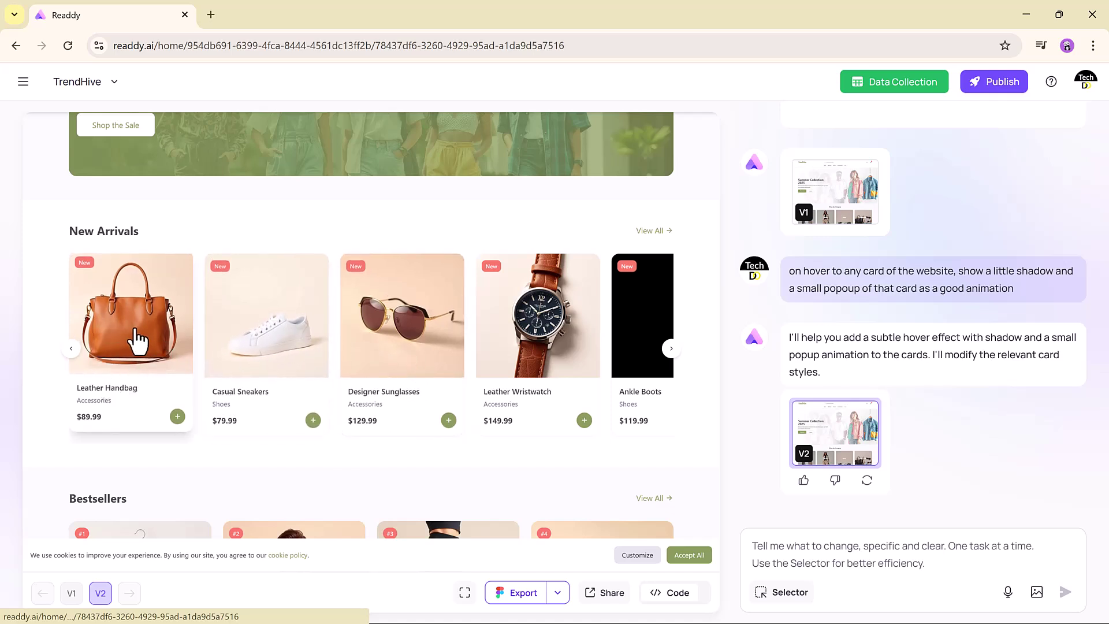
pyautogui.scroll(1, 342, 454)
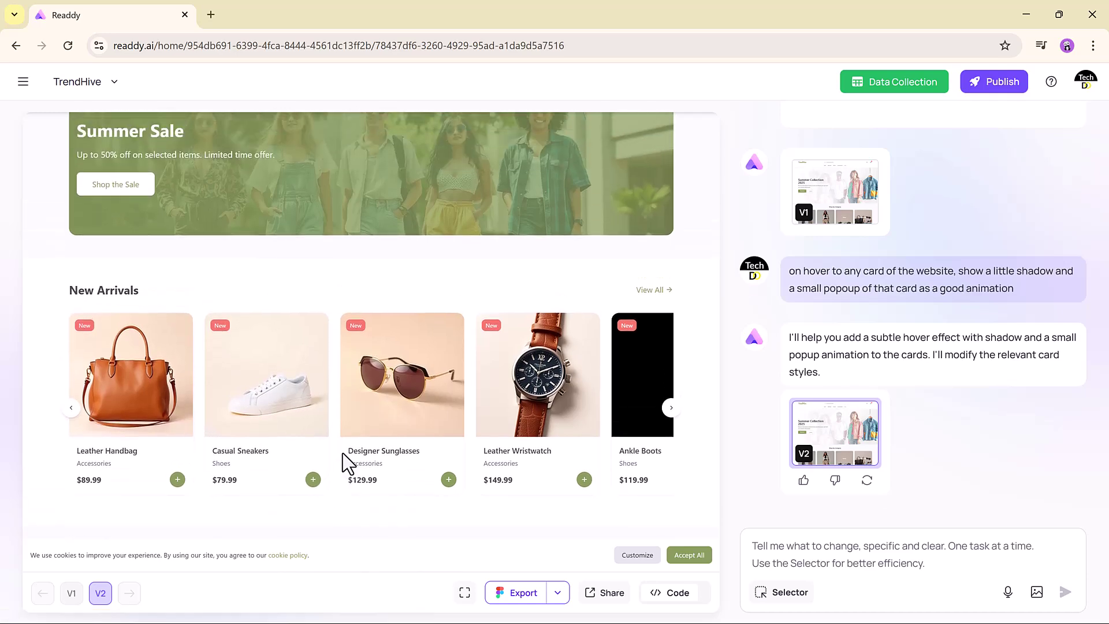
pyautogui.scroll(6, 342, 453)
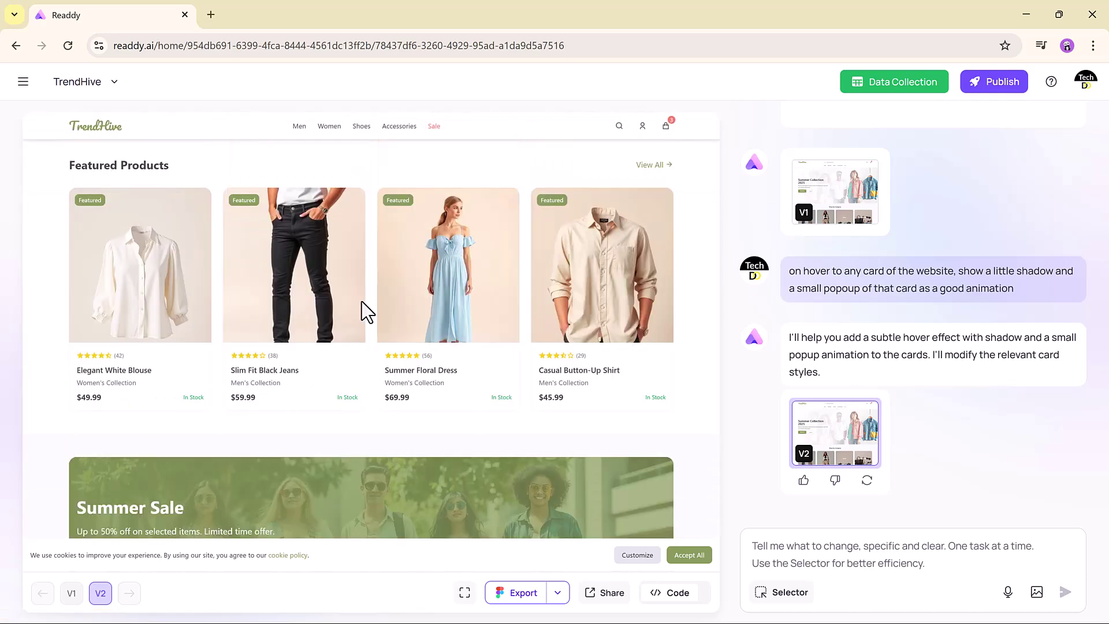
pyautogui.scroll(10, 416, 324)
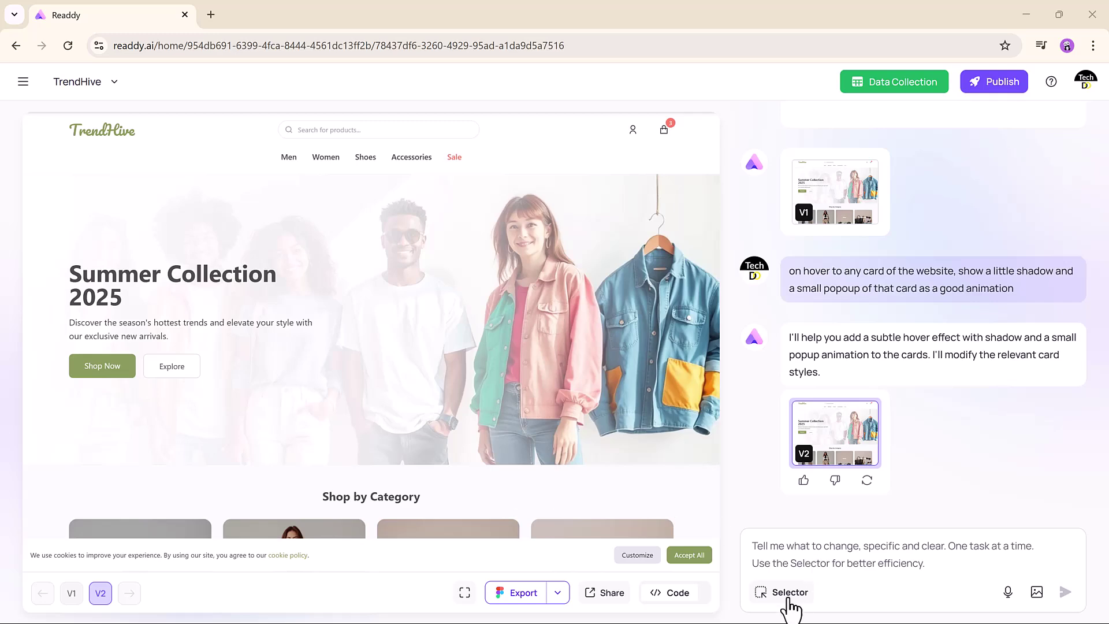
# - Insert 'Sale' into the hero heading so it reads 'Summer Collection Sale 2025'
pyautogui.click(781, 601)
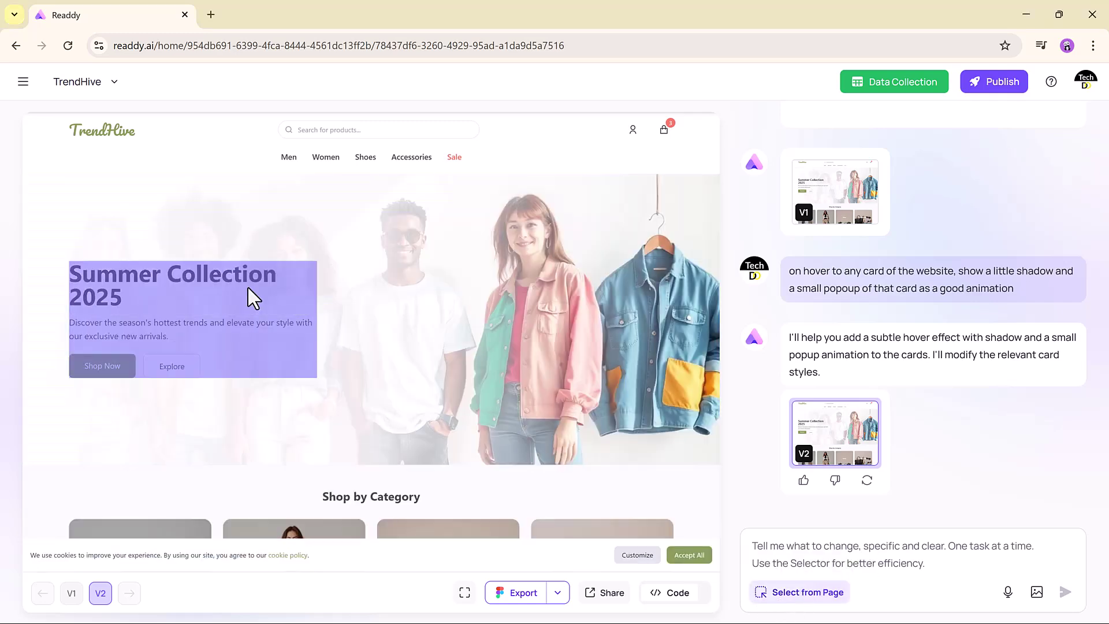
pyautogui.click(247, 285)
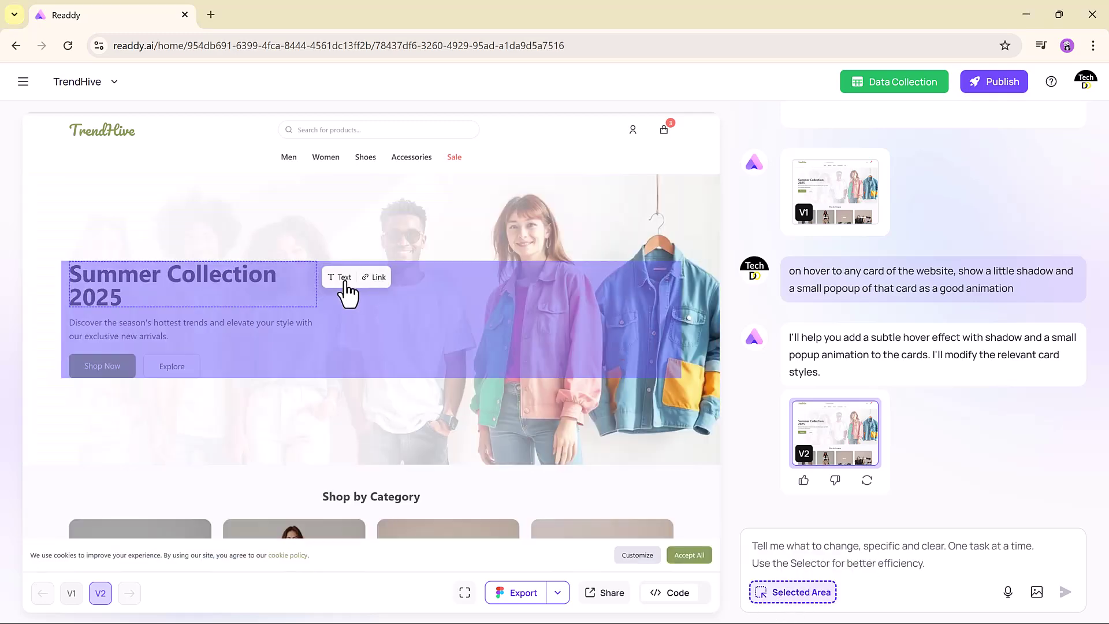
pyautogui.click(343, 278)
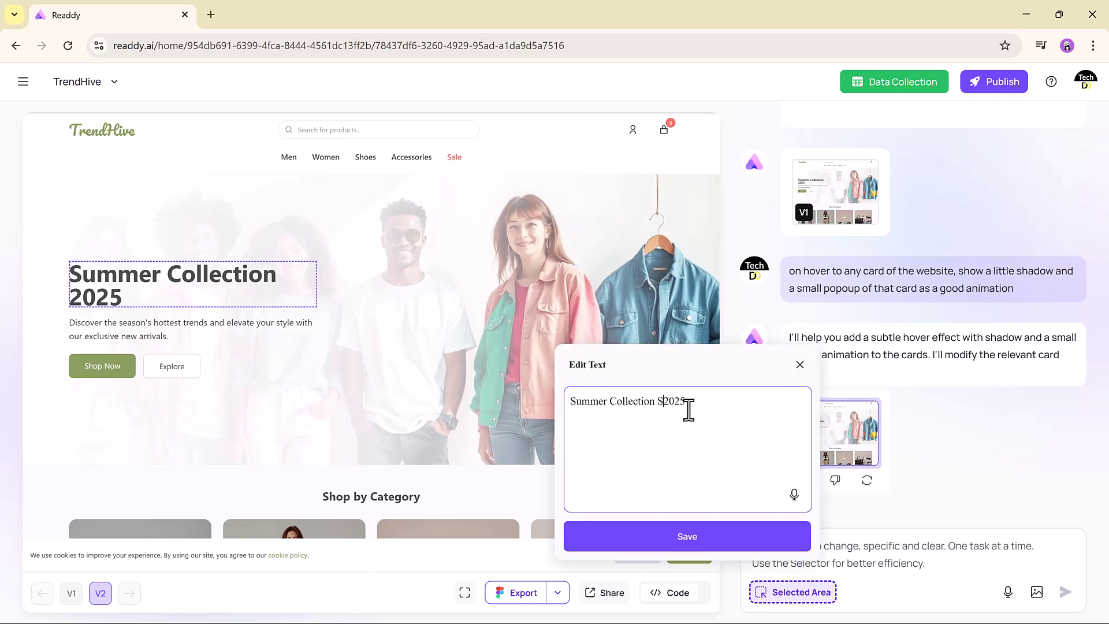
pyautogui.click(711, 545)
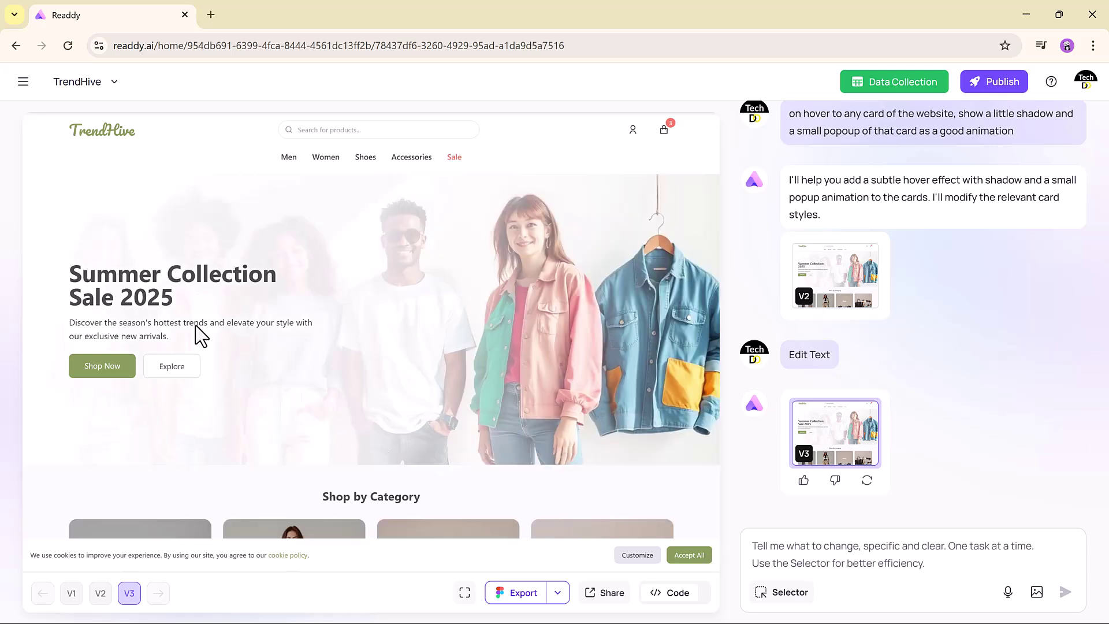
# - Generate an AI fashion video and apply it as the hero banner background
pyautogui.click(781, 592)
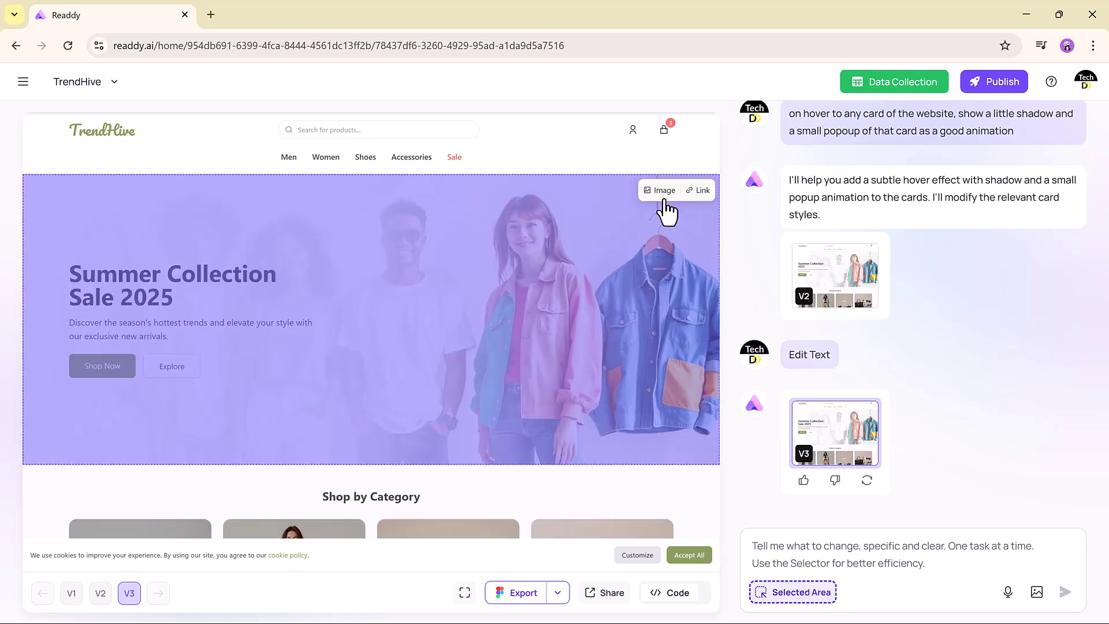
pyautogui.click(662, 195)
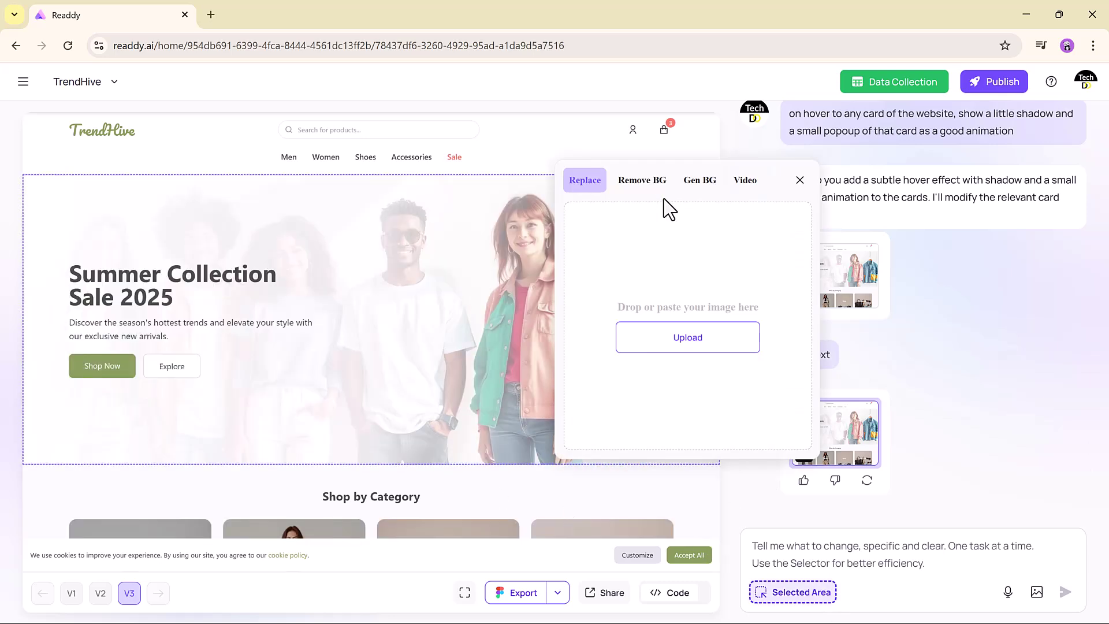
pyautogui.click(745, 181)
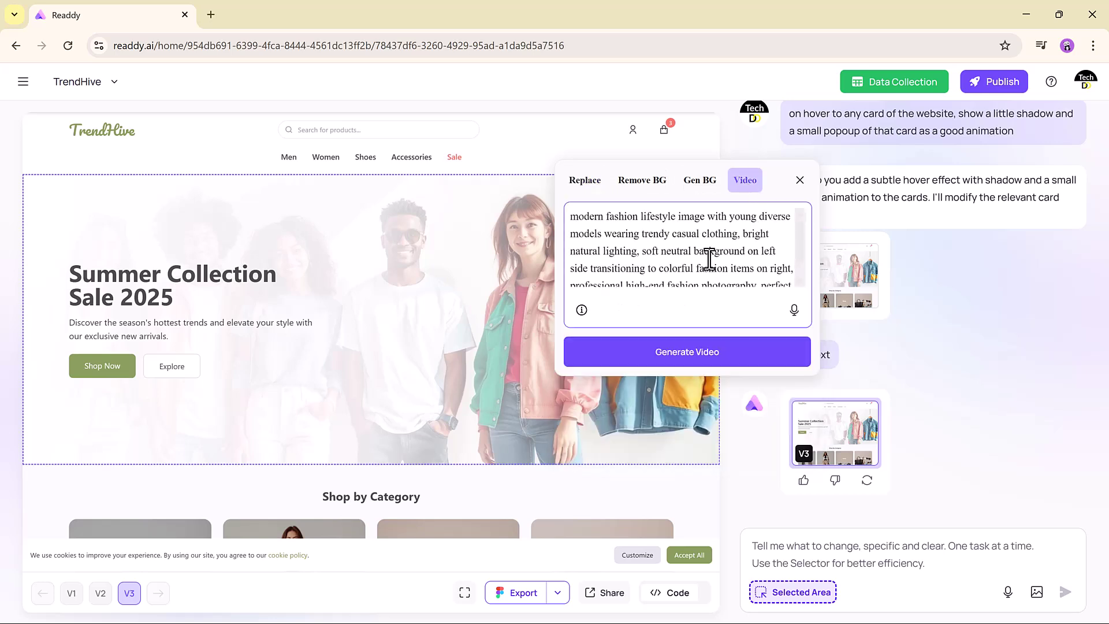
pyautogui.scroll(-1, 709, 259)
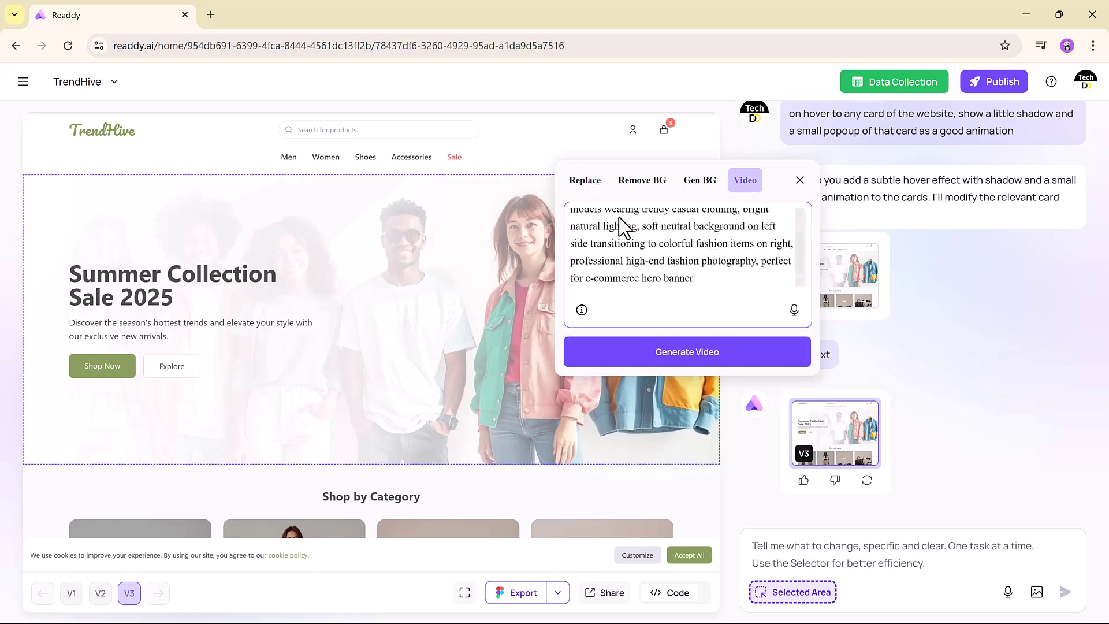
pyautogui.click(681, 361)
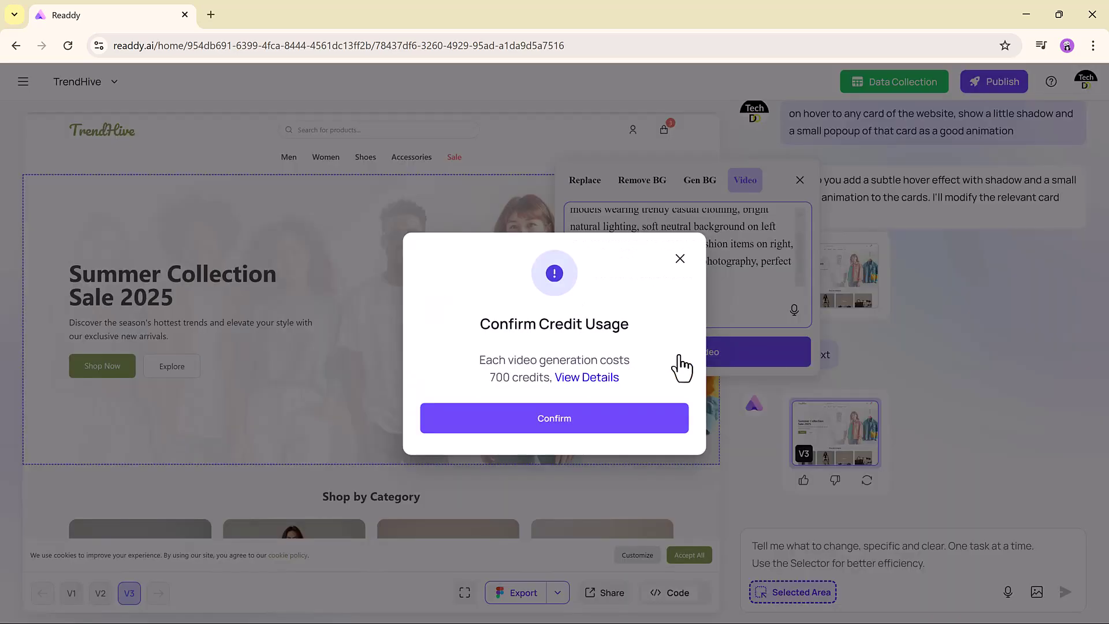
pyautogui.click(538, 420)
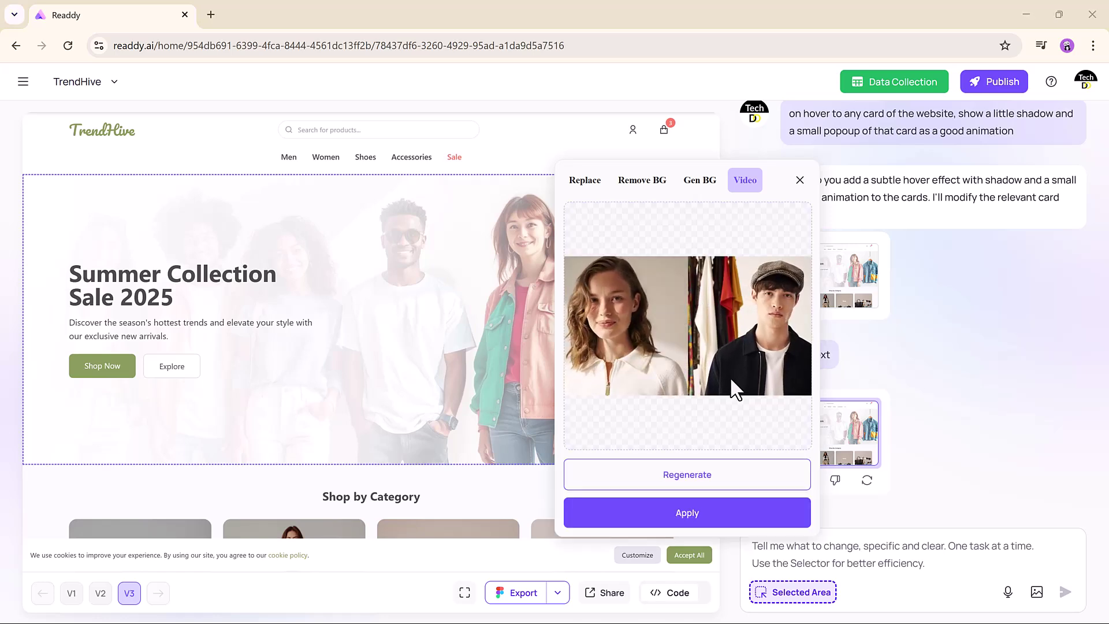
pyautogui.click(685, 512)
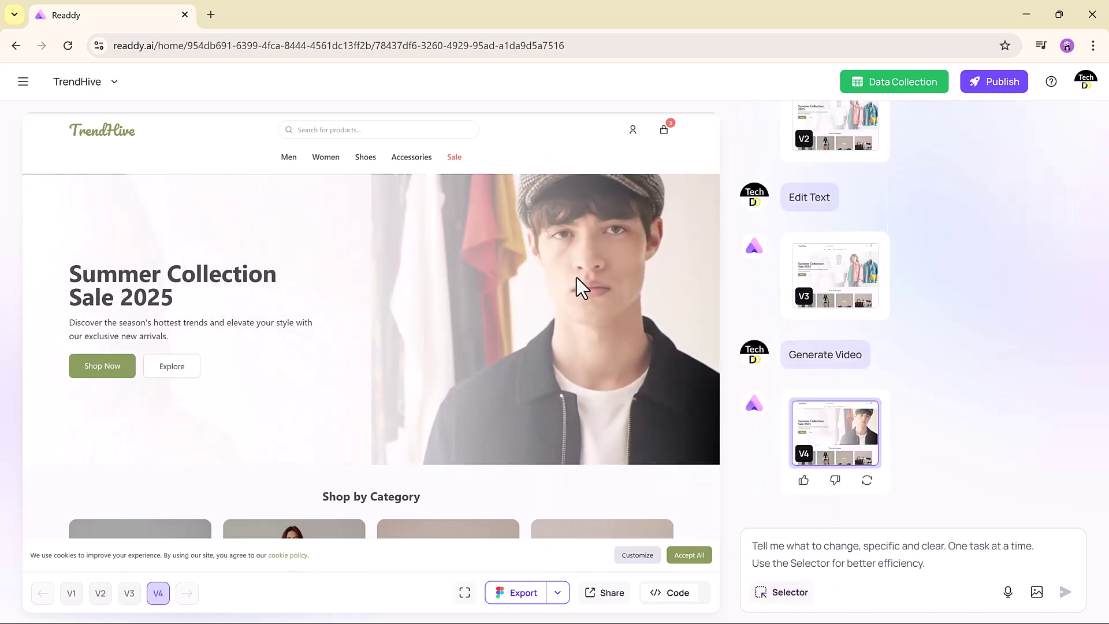
# - Scroll the V4 preview past Featured Products, Summer Sale and New Arrivals to Bestsellers
pyautogui.scroll(-3, 412, 342)
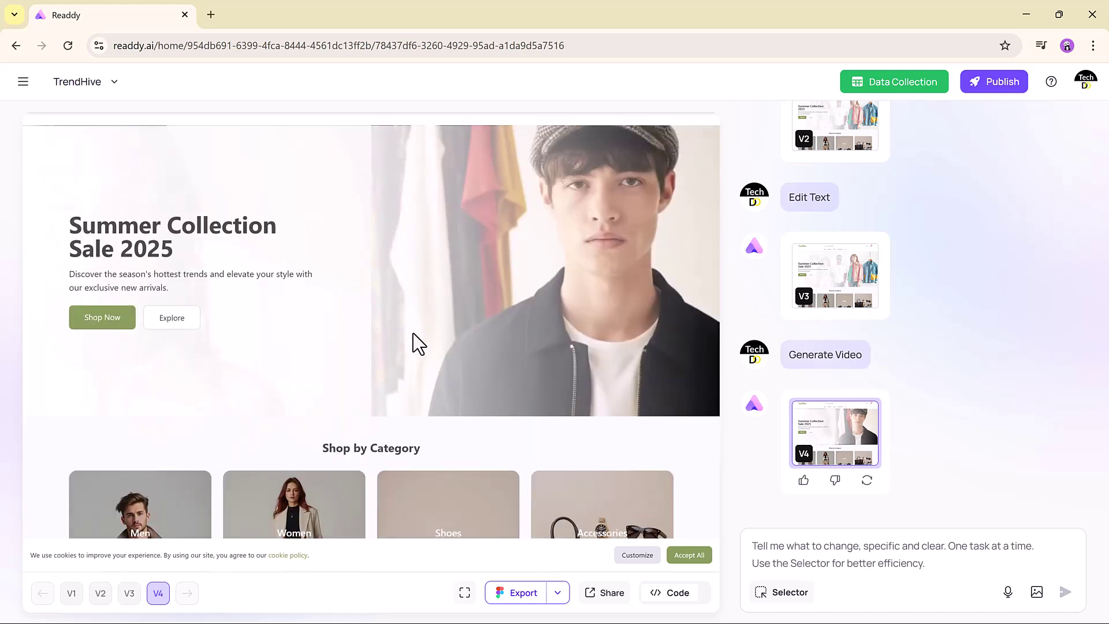
pyautogui.scroll(-10, 374, 379)
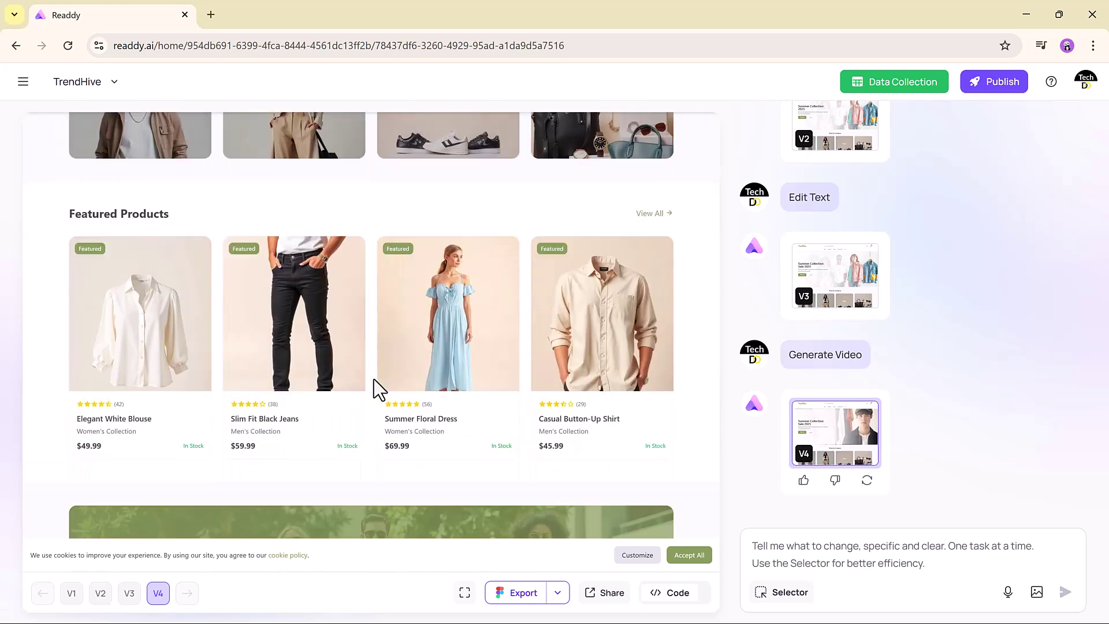
pyautogui.scroll(-4, 377, 389)
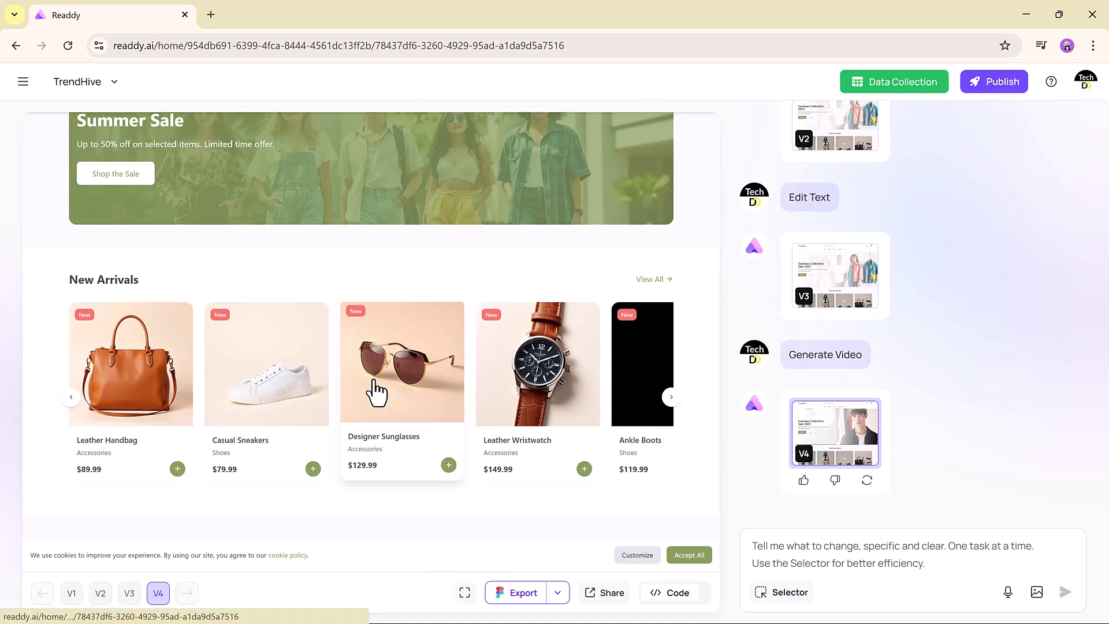
pyautogui.scroll(-2, 377, 389)
pyautogui.scroll(-2, 373, 379)
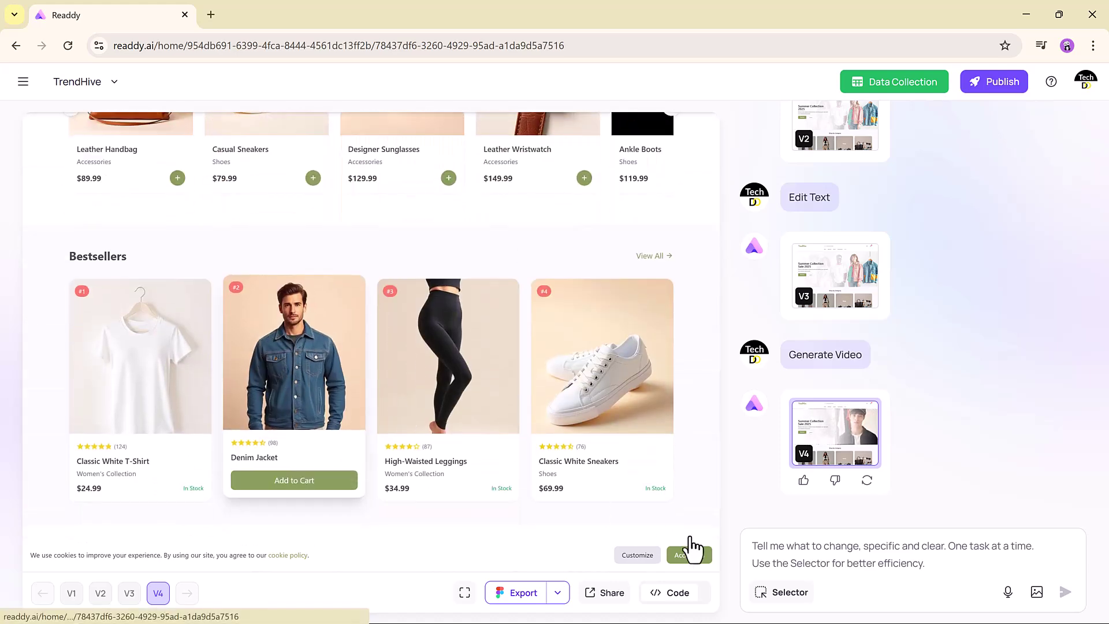
# - Select the Denim Jacket bestseller photo and remove its background
pyautogui.click(789, 593)
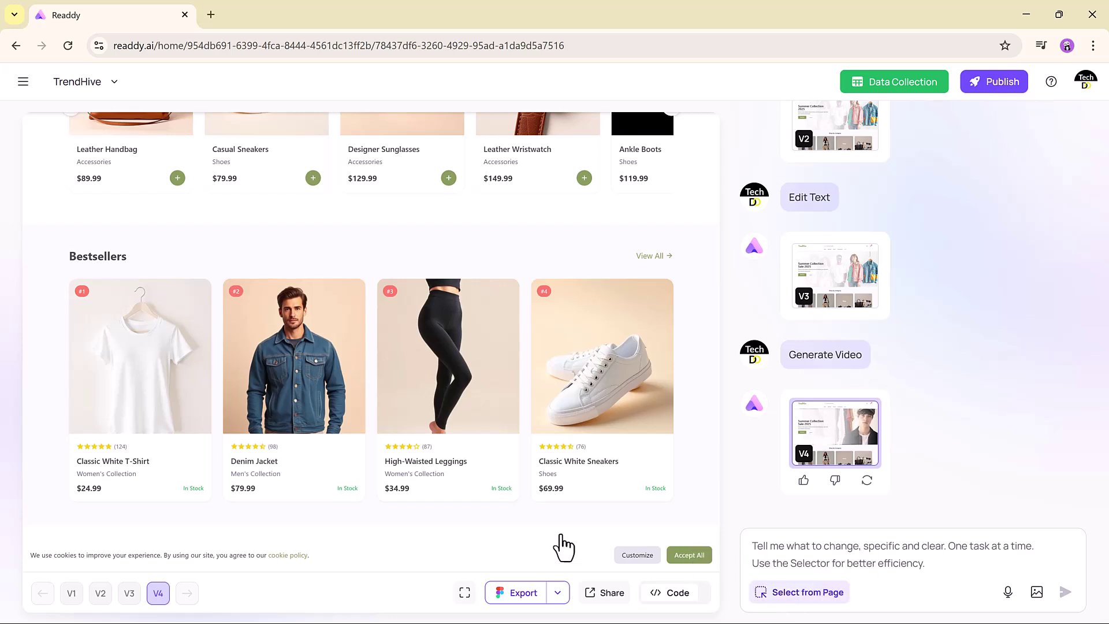
pyautogui.click(292, 334)
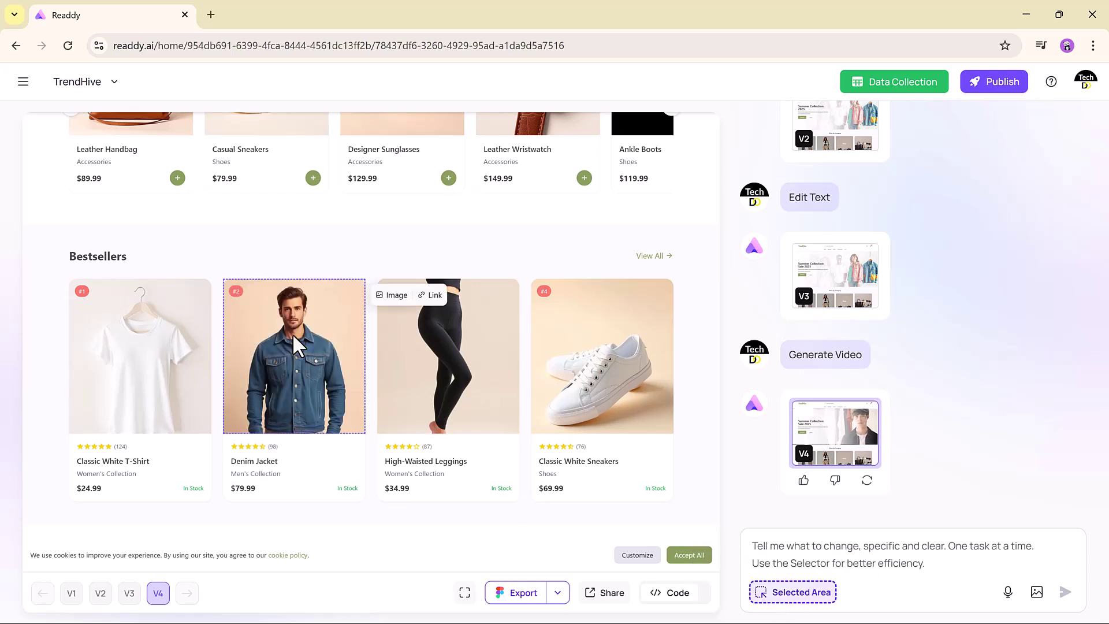
pyautogui.click(391, 296)
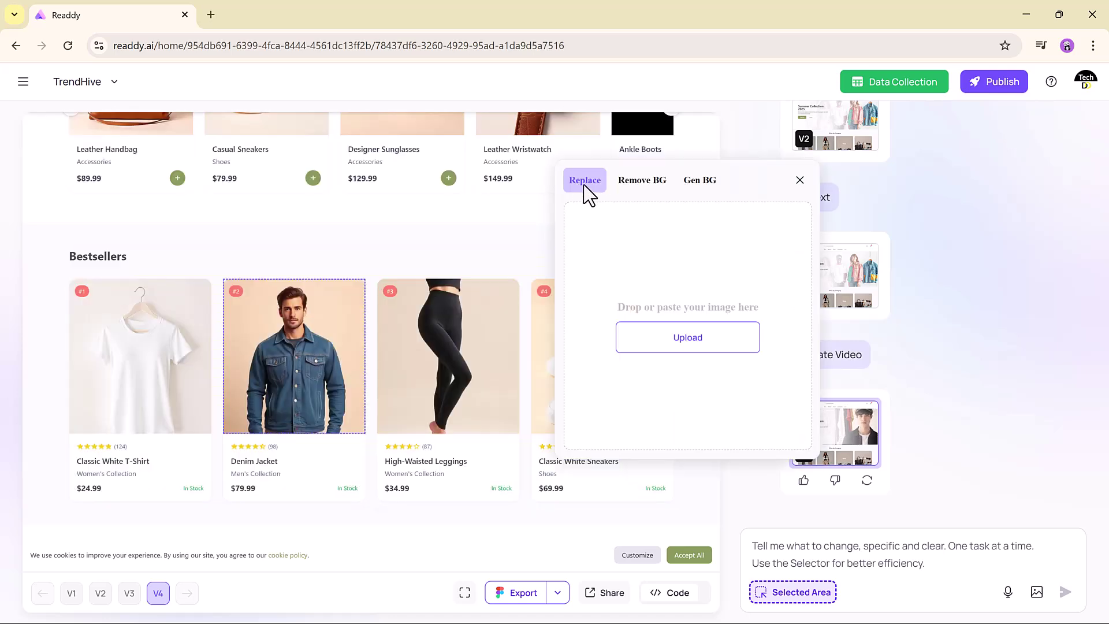
pyautogui.click(643, 181)
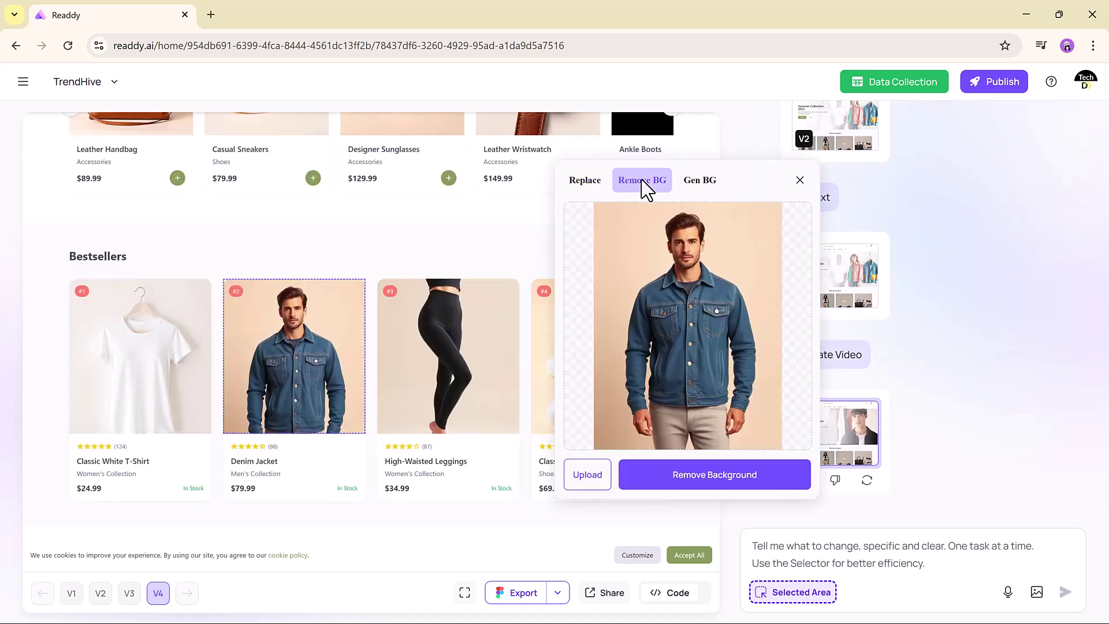
pyautogui.click(711, 476)
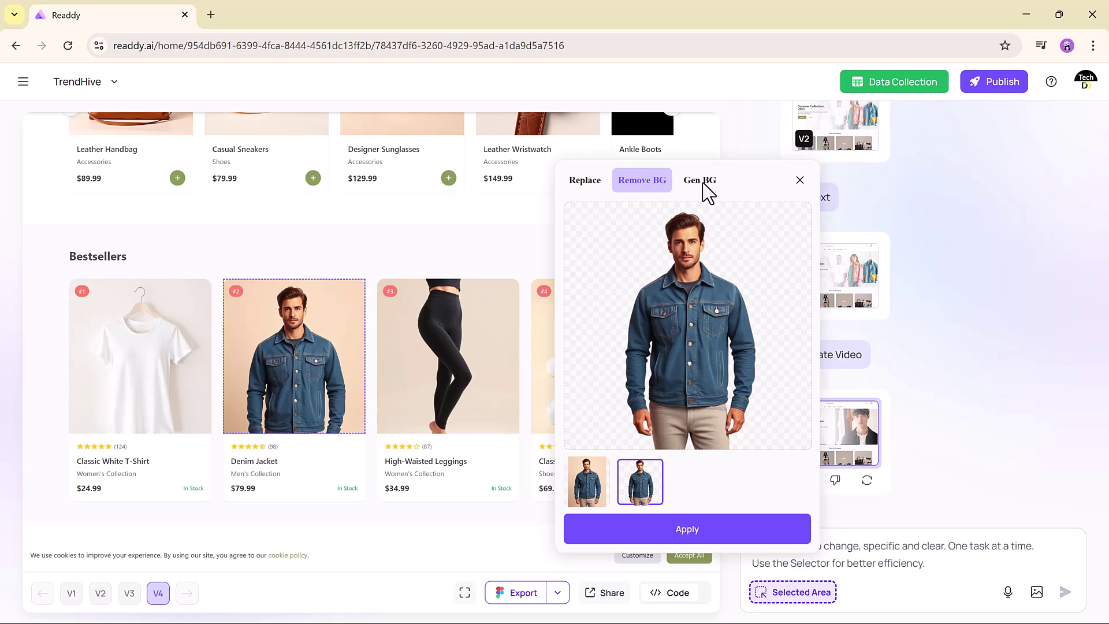
# - Generate a 'light gray background' for the Denim Jacket photo and apply it
pyautogui.click(704, 183)
pyautogui.write('light gray background')
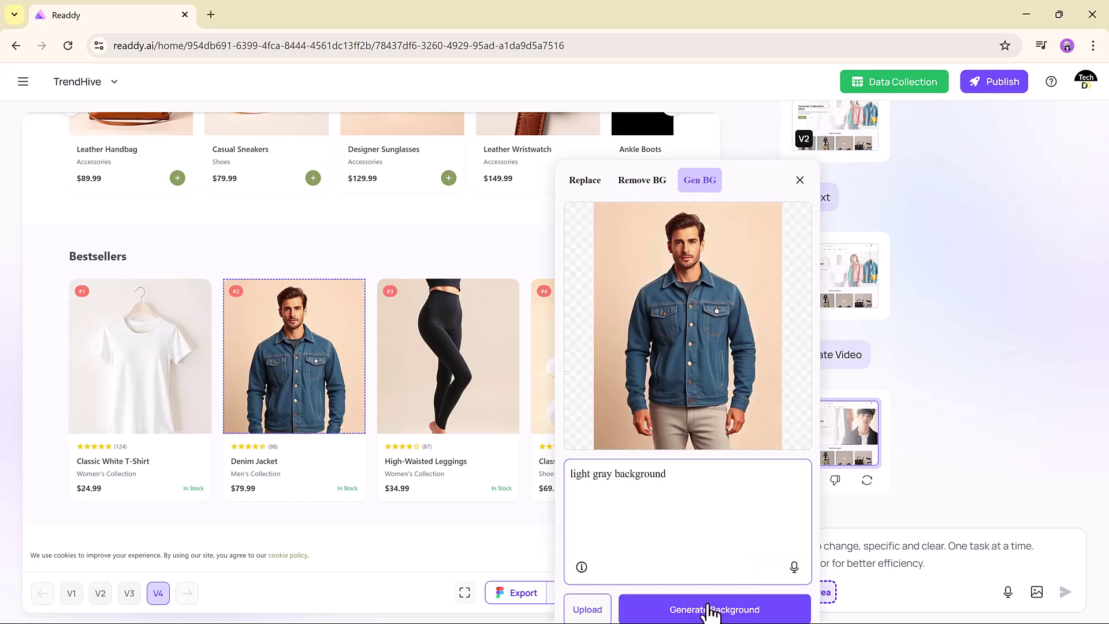
pyautogui.click(714, 610)
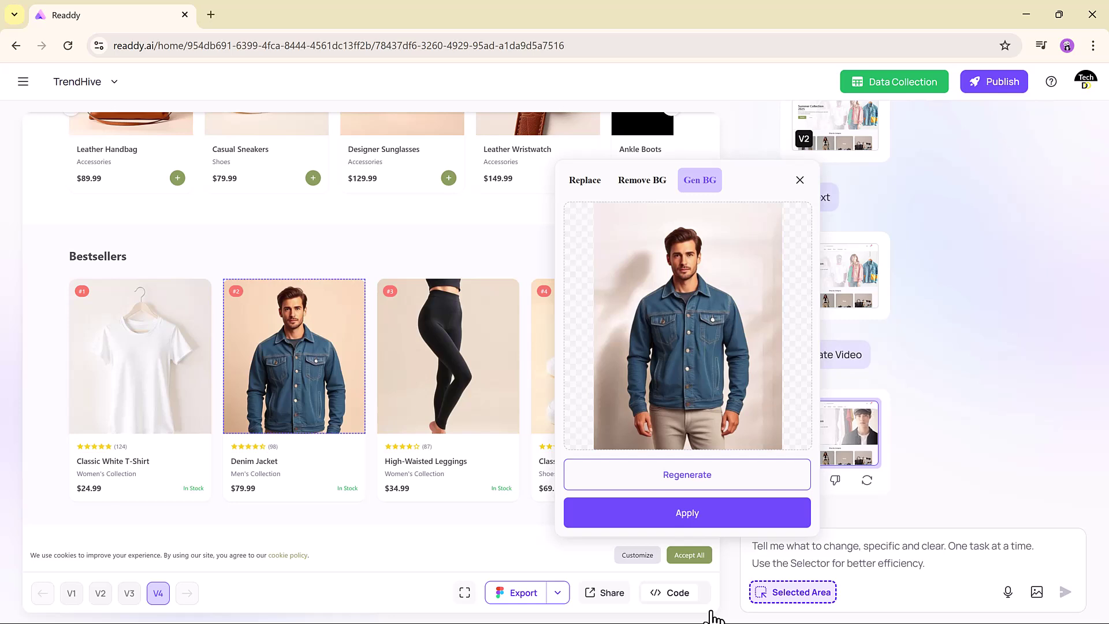
pyautogui.click(687, 513)
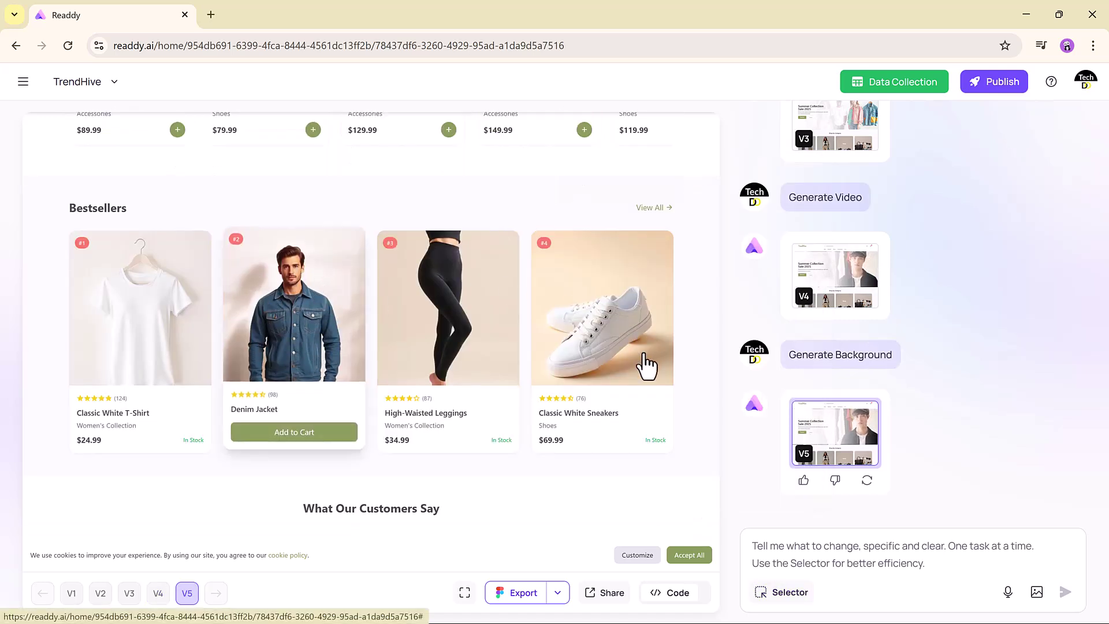
# - Scroll the preview back up to the Summer Collection Sale 2025 hero and navigation
pyautogui.scroll(8, 691, 370)
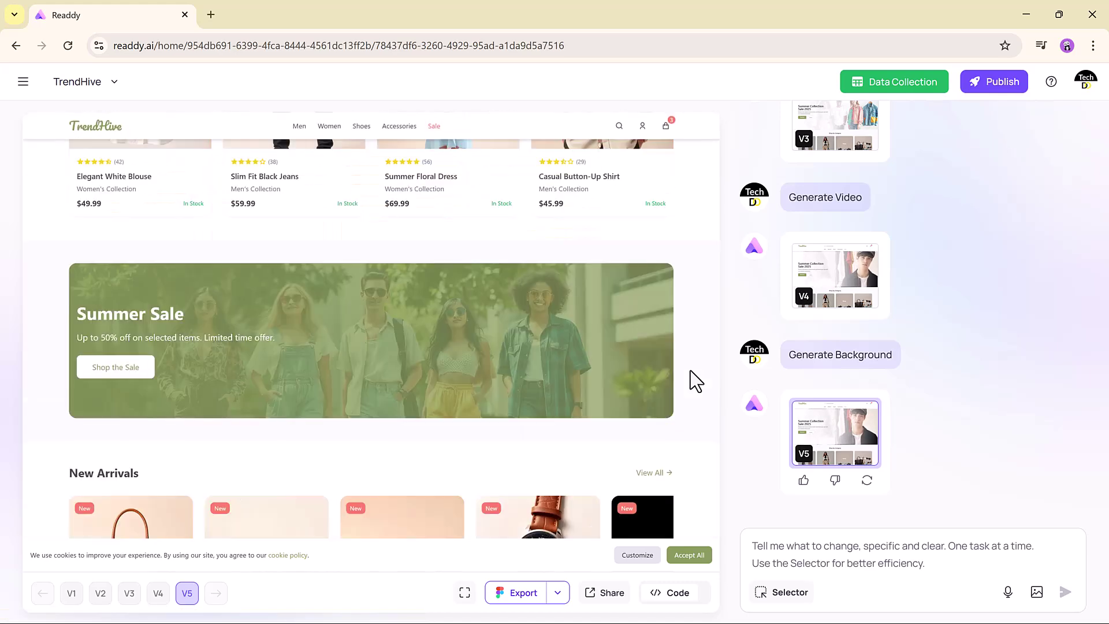
pyautogui.scroll(10, 691, 370)
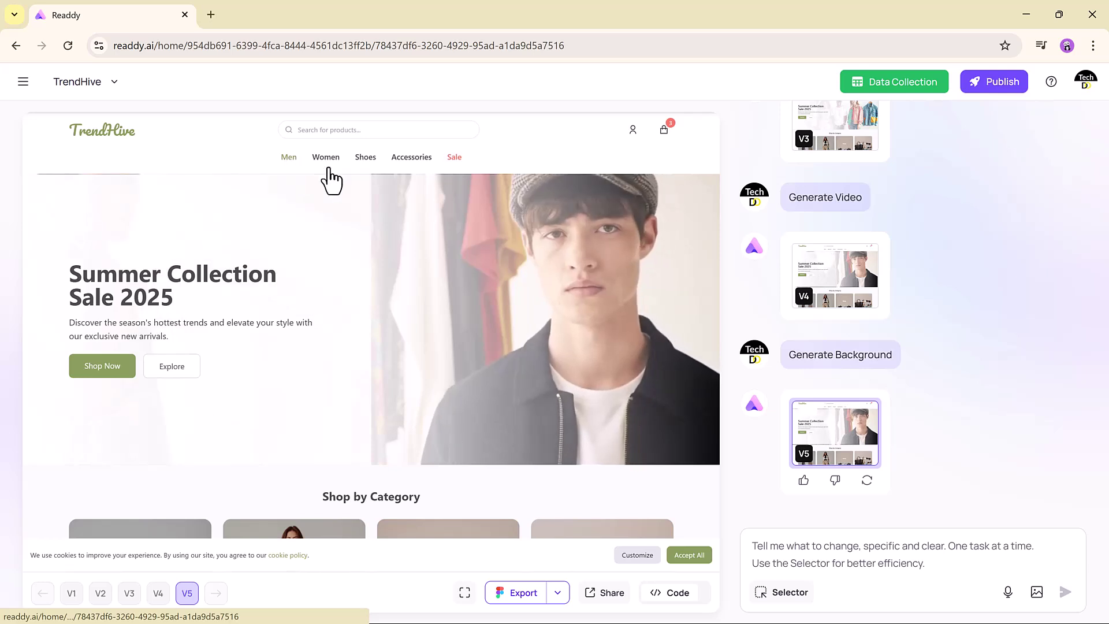
# - Generate a Men's Collection page from the Men link, building it from the proposed plan
pyautogui.click(286, 159)
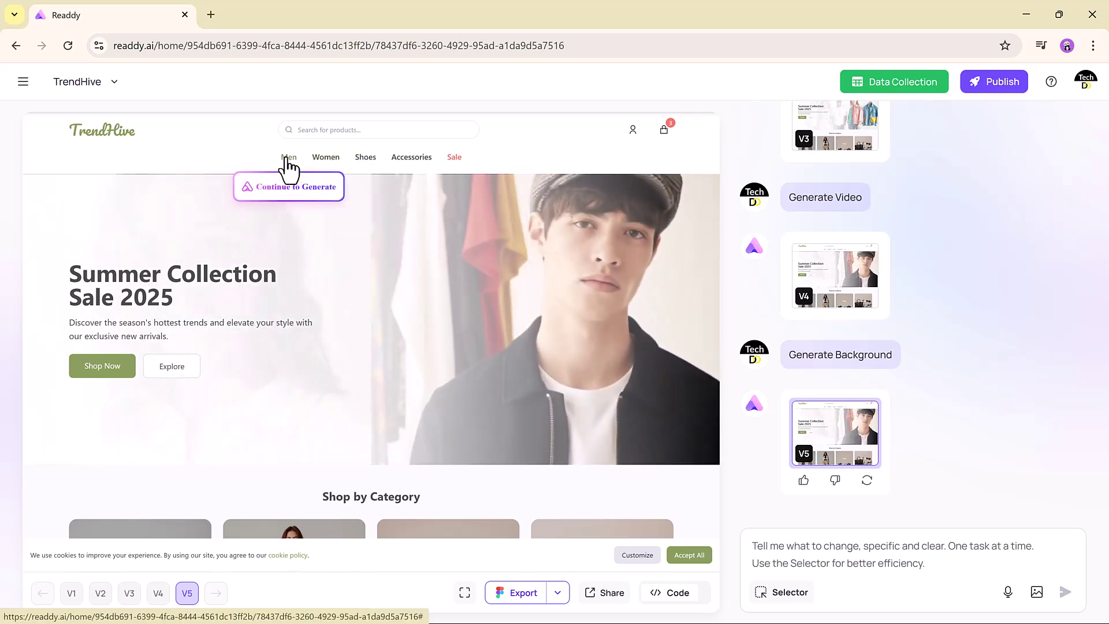
pyautogui.click(296, 196)
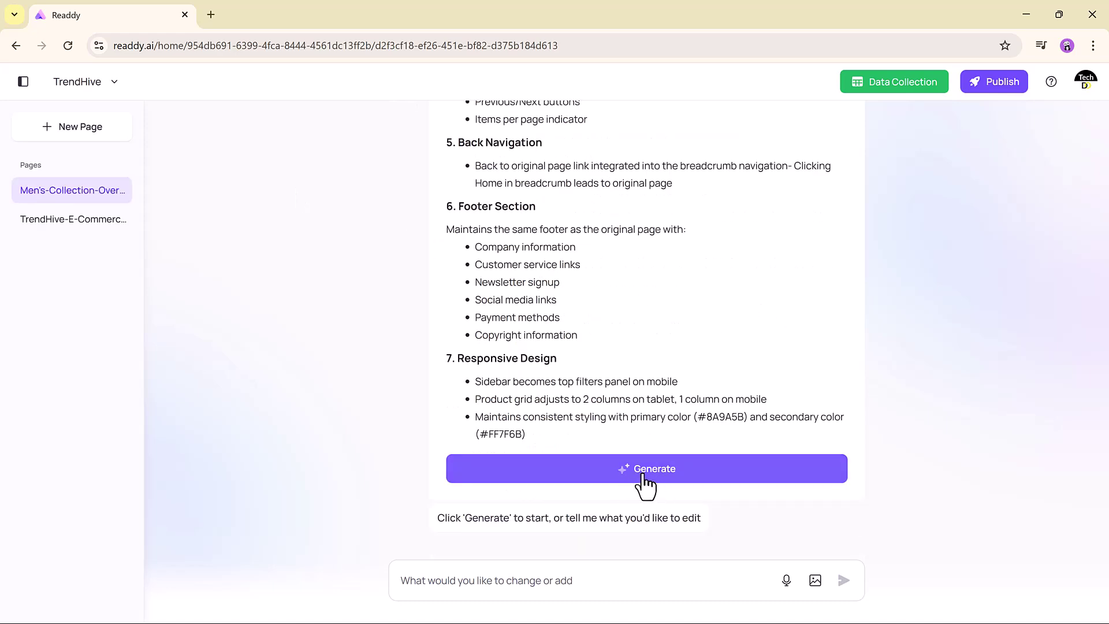
pyautogui.click(643, 476)
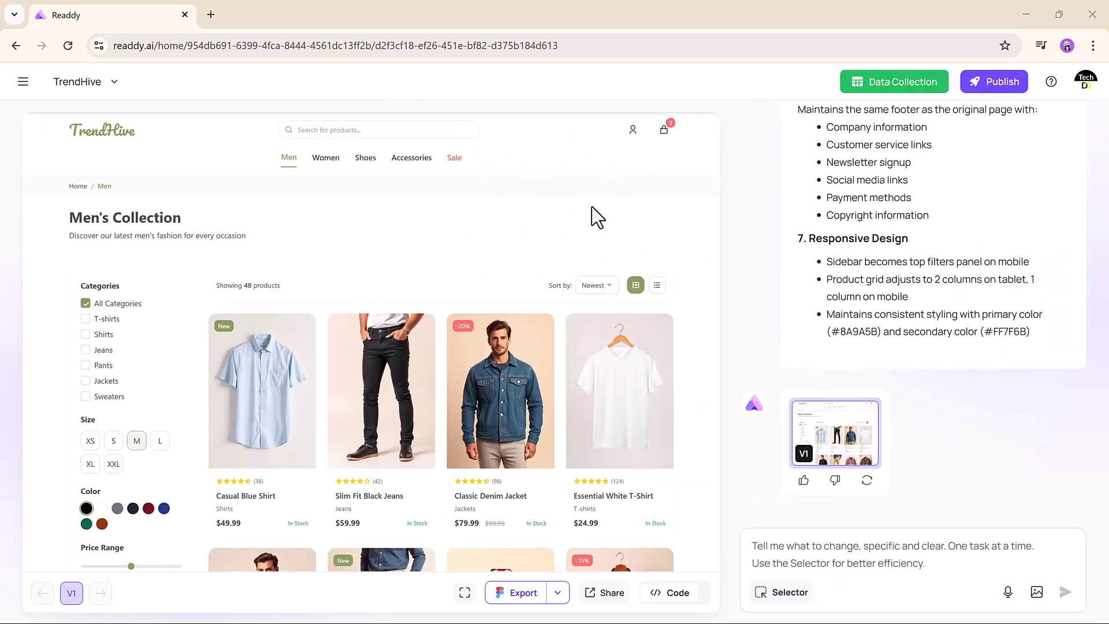
# - Scroll the Men's Collection preview down to its footer and back up to the filters
pyautogui.scroll(-6, 595, 216)
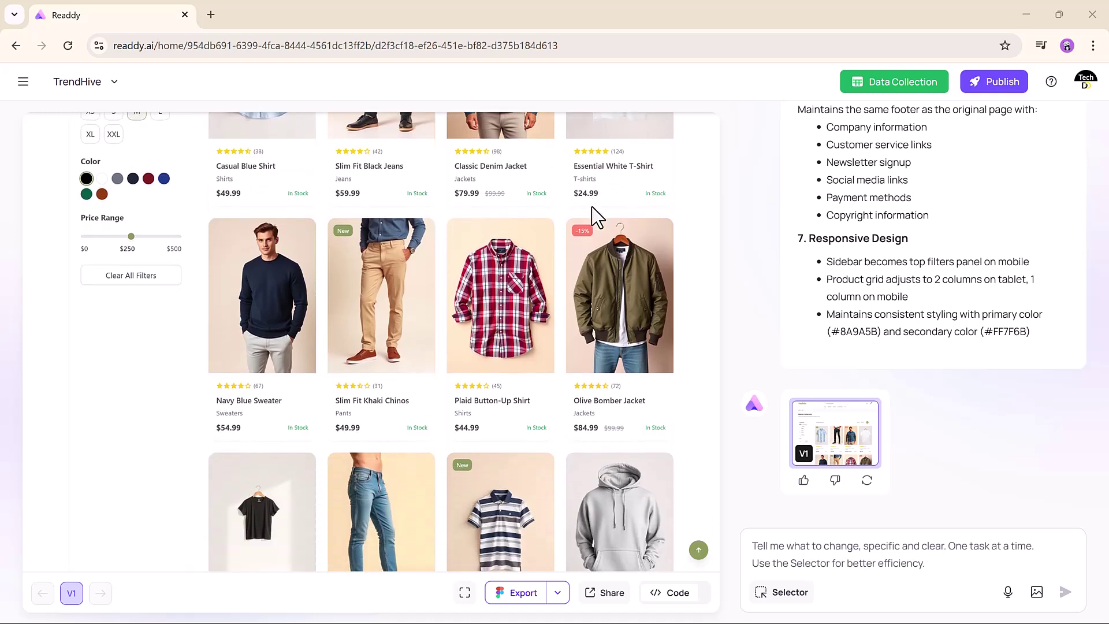
pyautogui.scroll(-7, 595, 217)
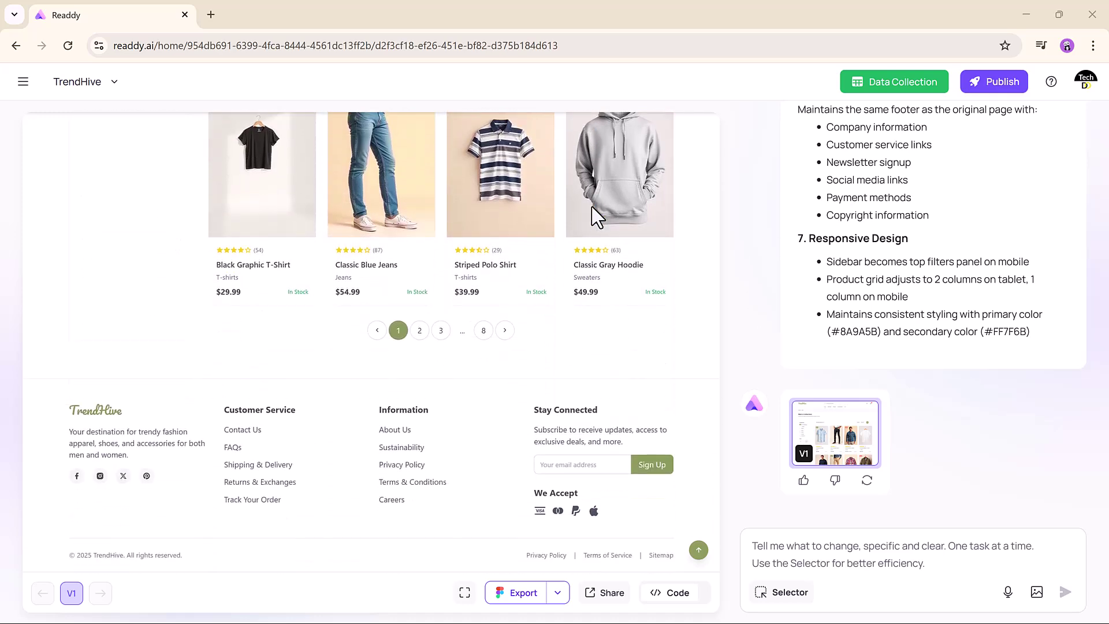
pyautogui.scroll(12, 470, 372)
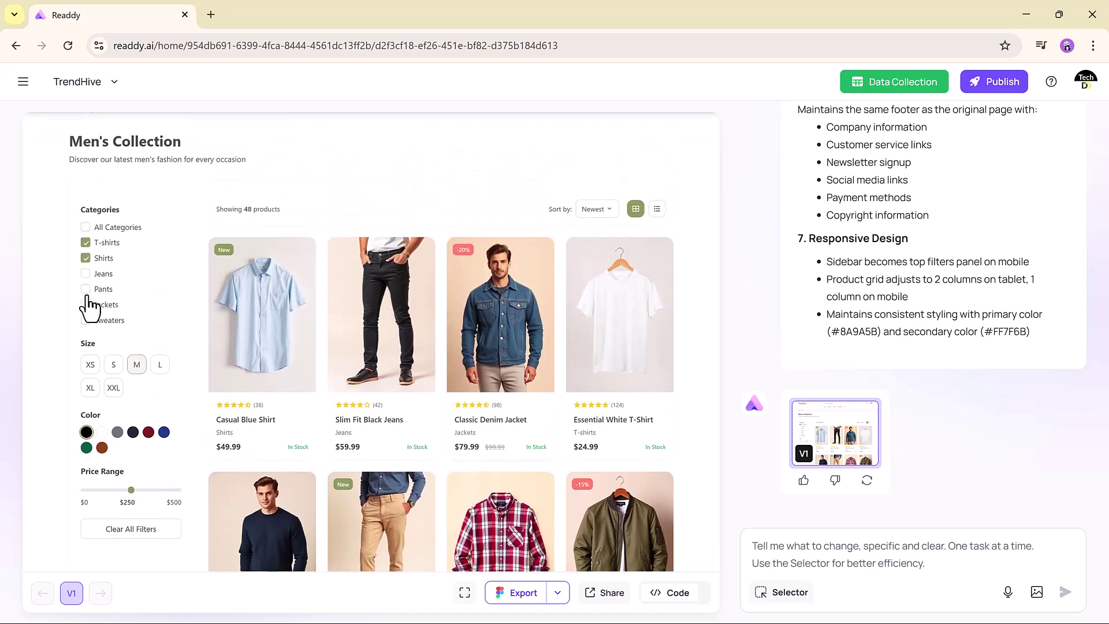
pyautogui.scroll(2, 201, 382)
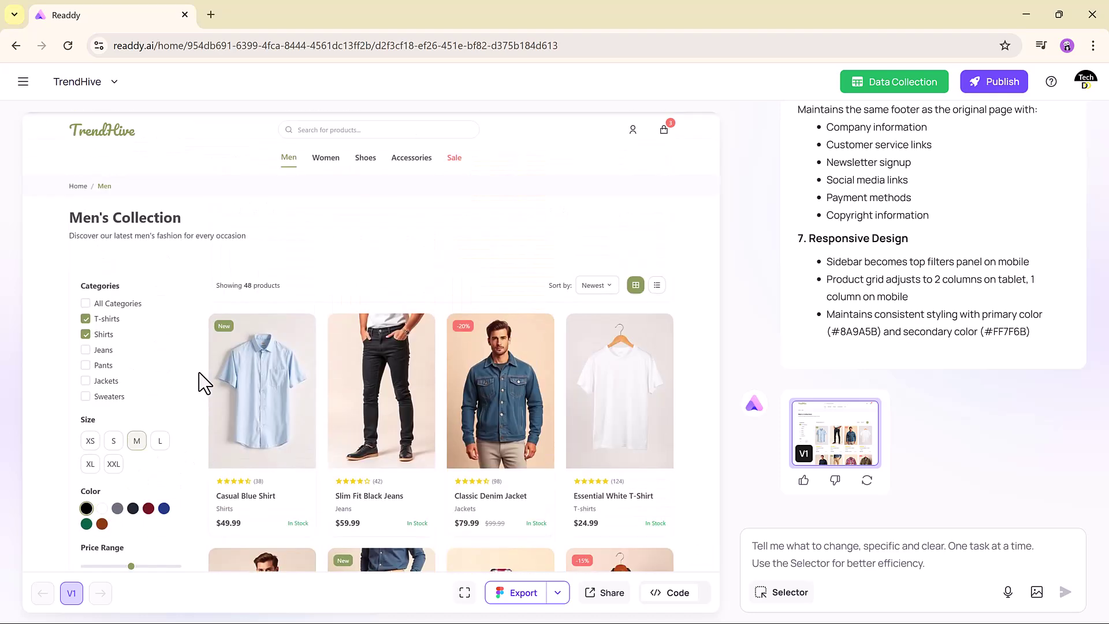
# - Return to the TrendHive homepage via its logo and scroll down through its sections
pyautogui.click(102, 132)
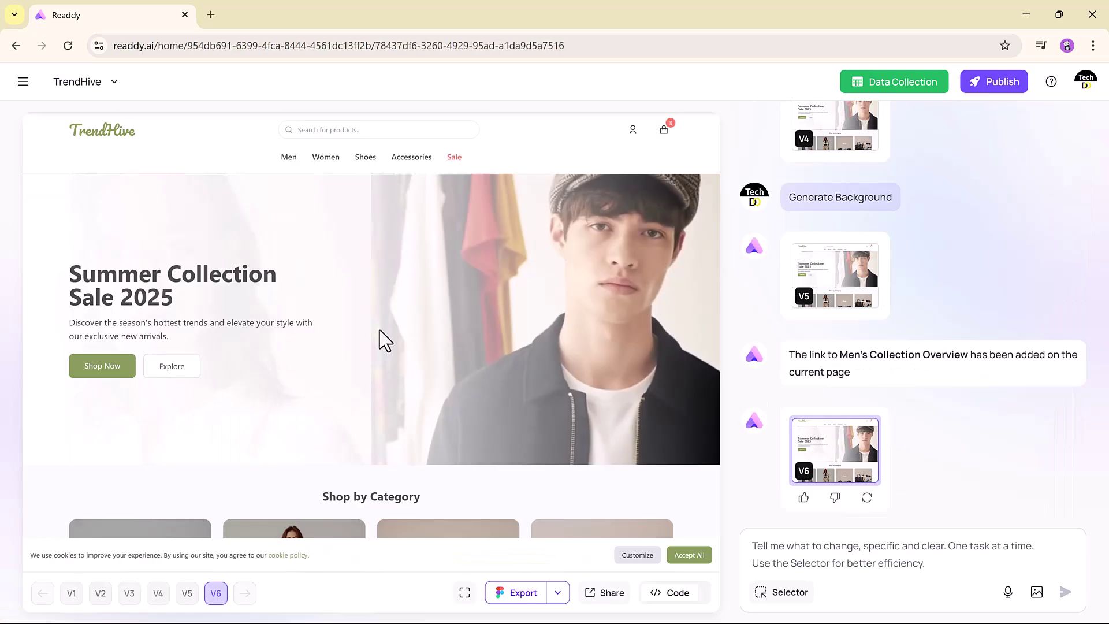
pyautogui.scroll(-8, 380, 330)
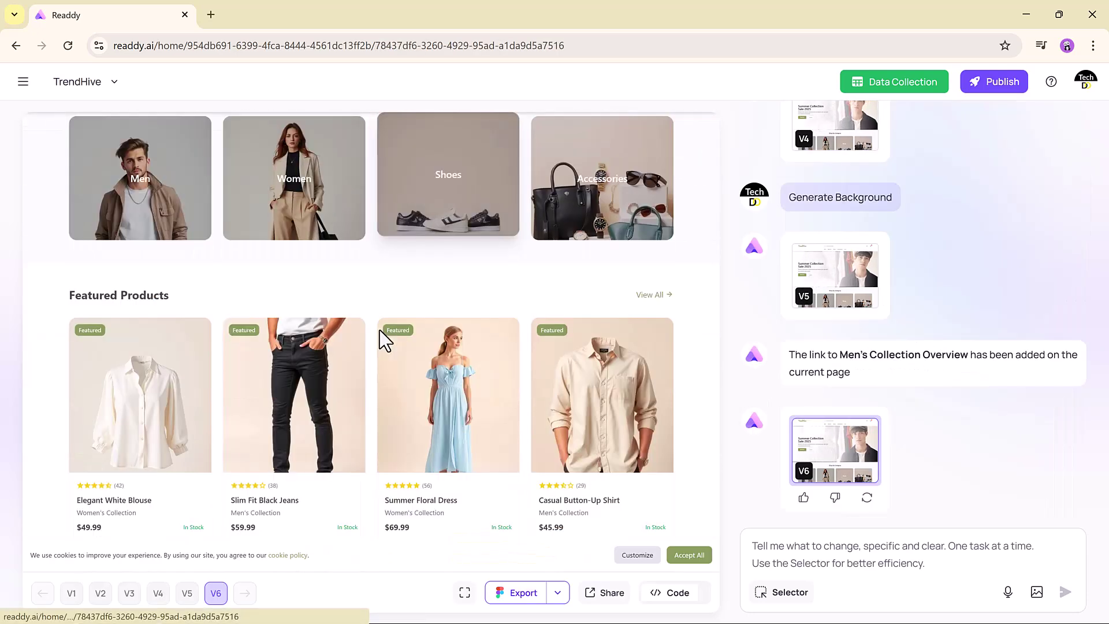
pyautogui.scroll(-10, 375, 334)
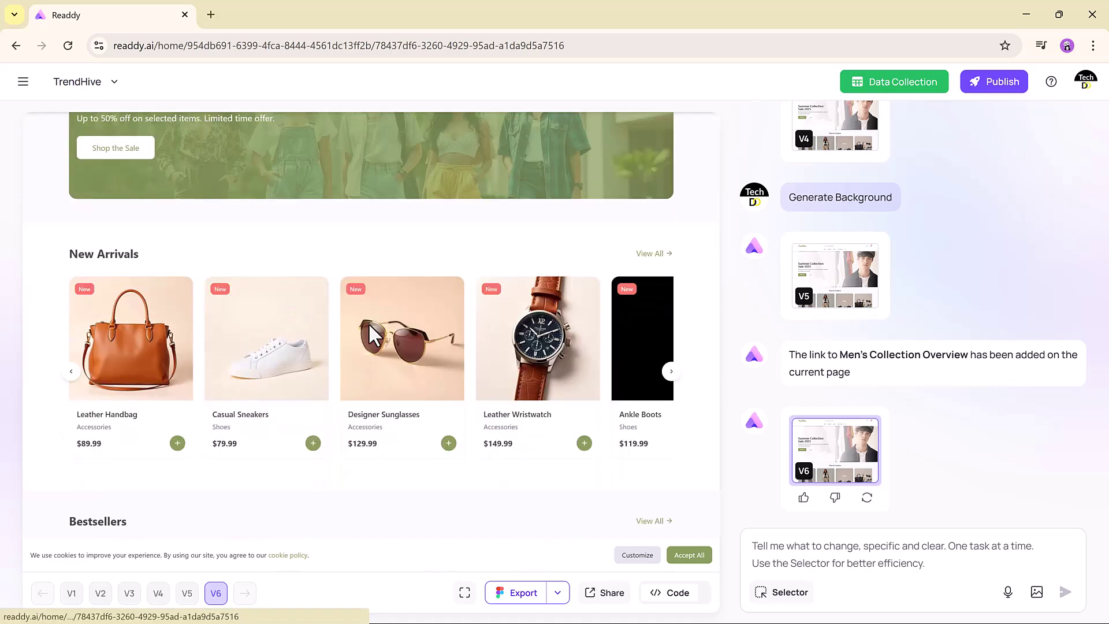
pyautogui.scroll(-9, 370, 327)
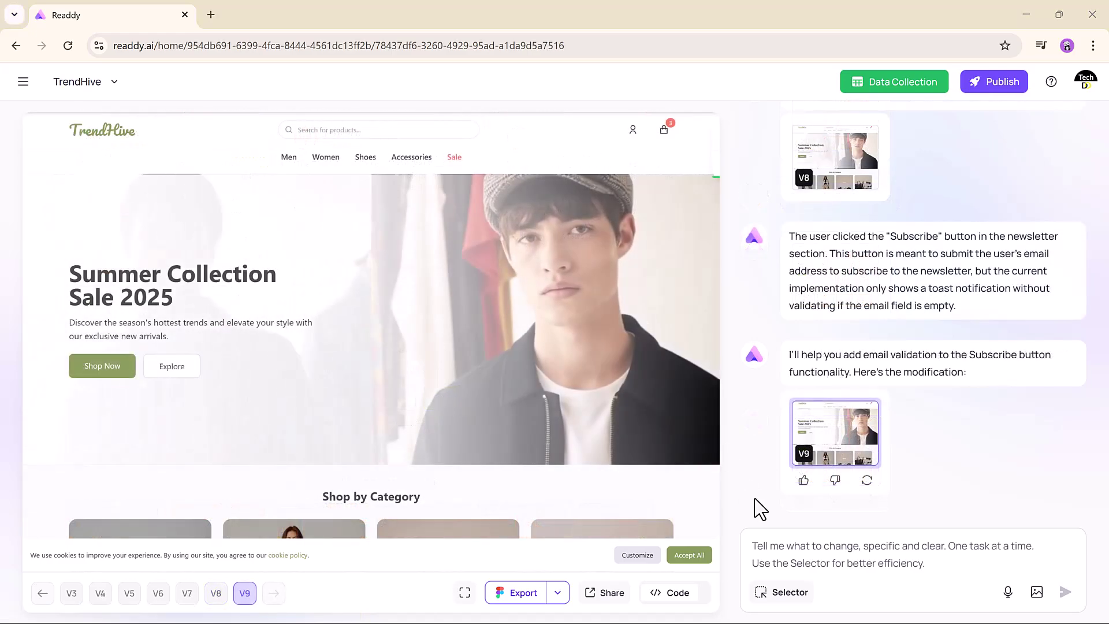
# - Ask the assistant to 'add a feecback form on the first page'
pyautogui.click(807, 548)
pyautogui.write('add a feecback form on the first page')
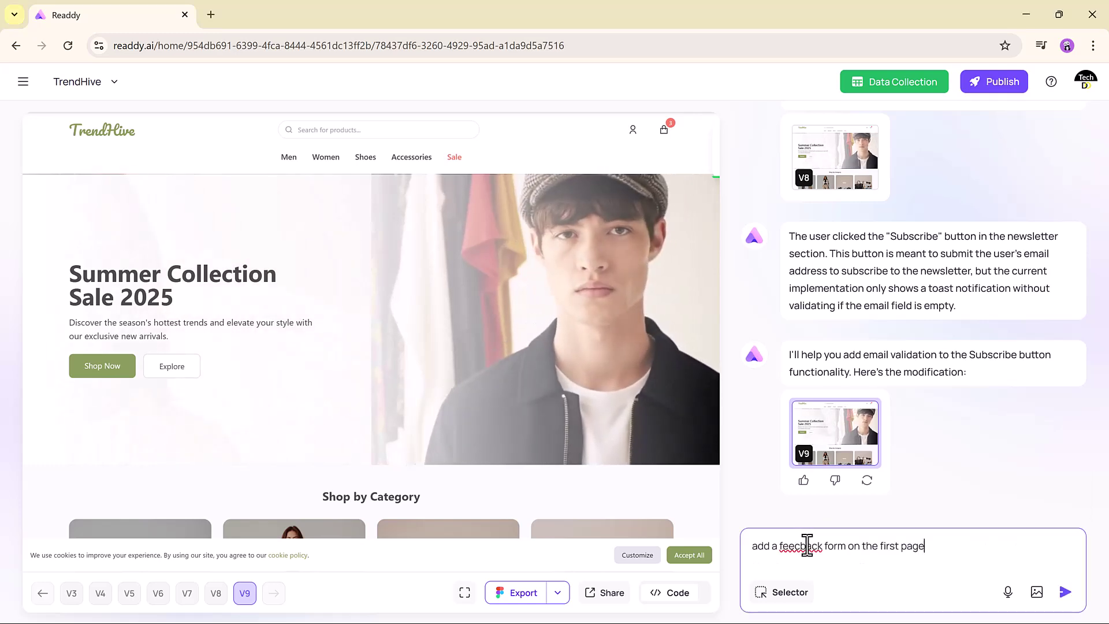
pyautogui.press('Return')
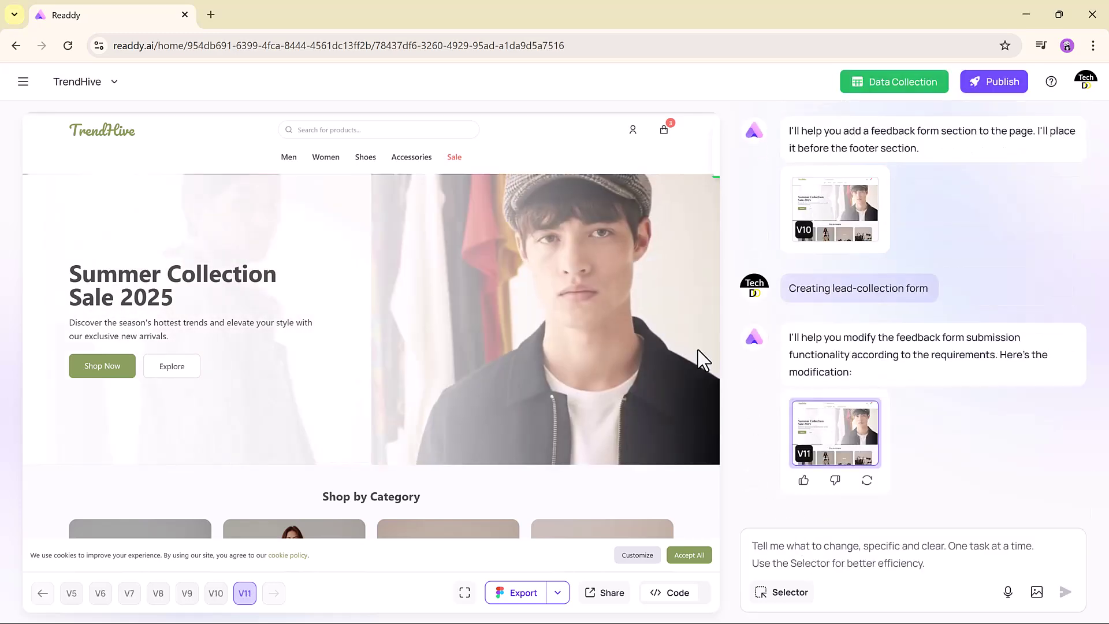
# - Fill in the new Share Your Feedback form with test details and submit it
pyautogui.scroll(-10, 697, 349)
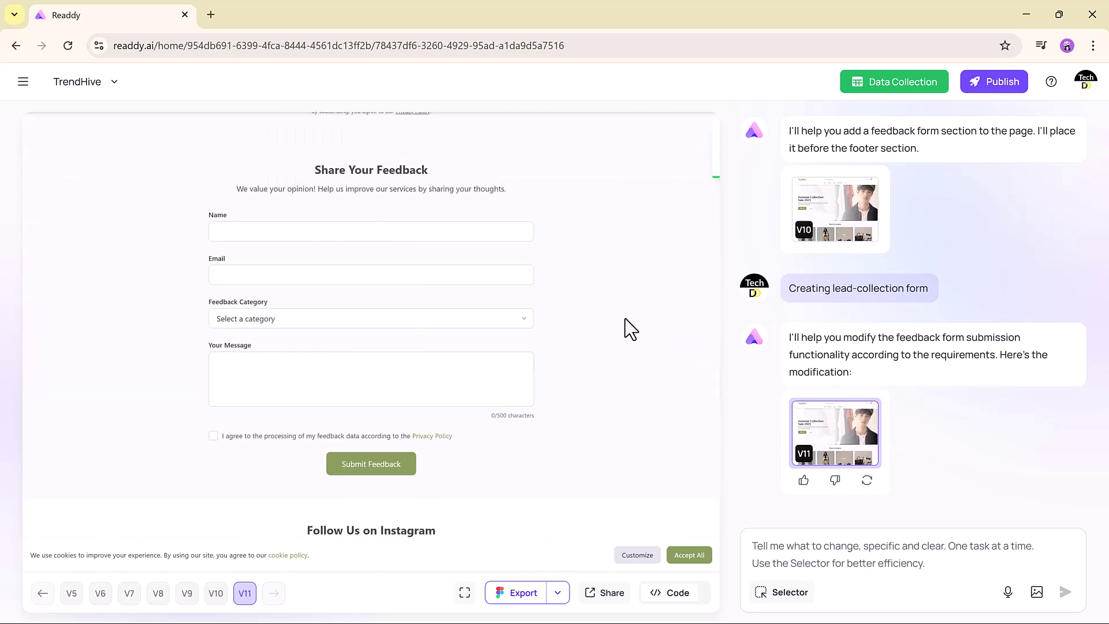
pyautogui.click(257, 231)
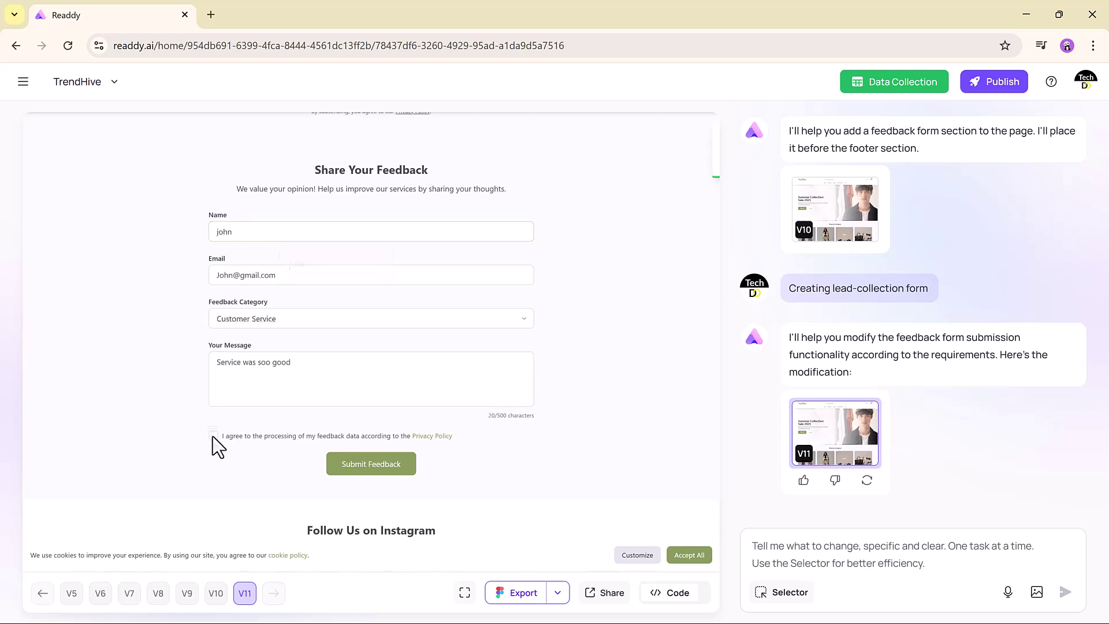
pyautogui.click(373, 514)
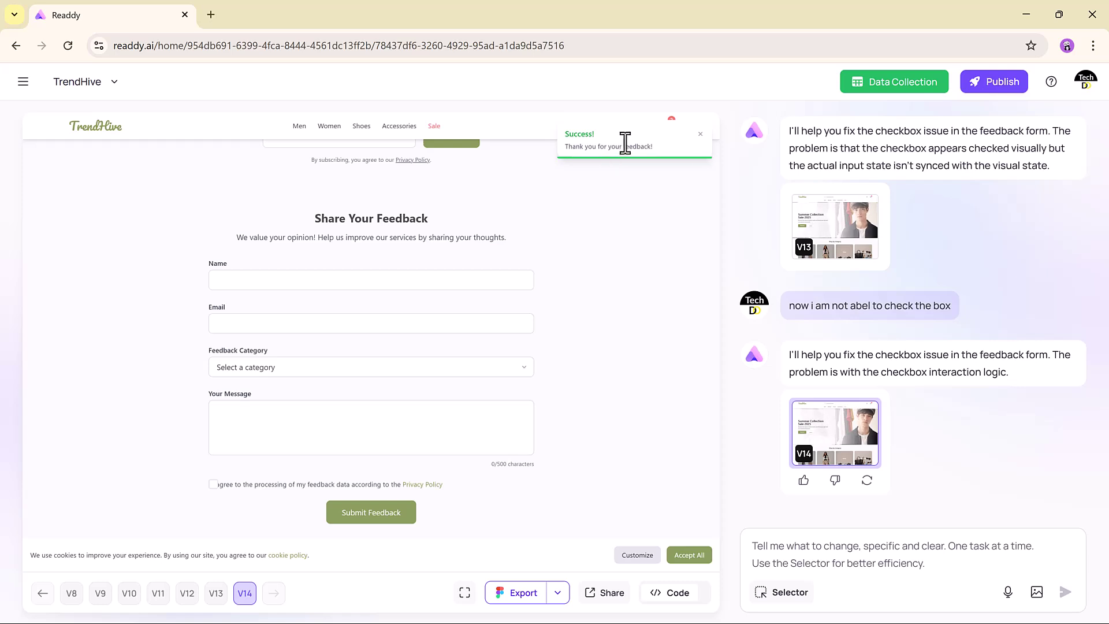
pyautogui.click(887, 87)
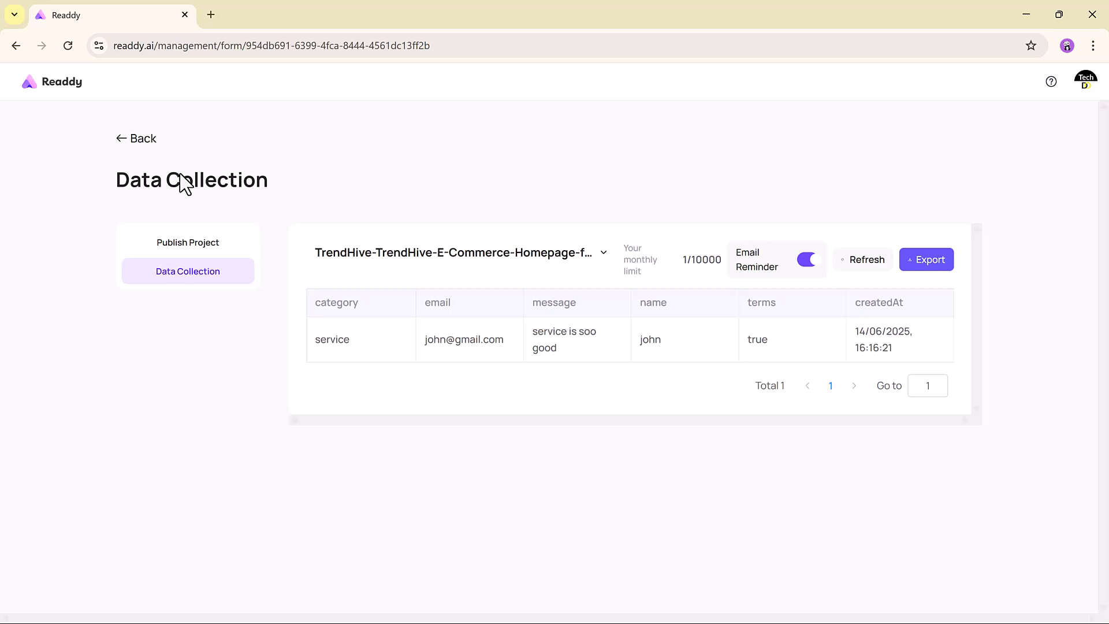
pyautogui.click(16, 46)
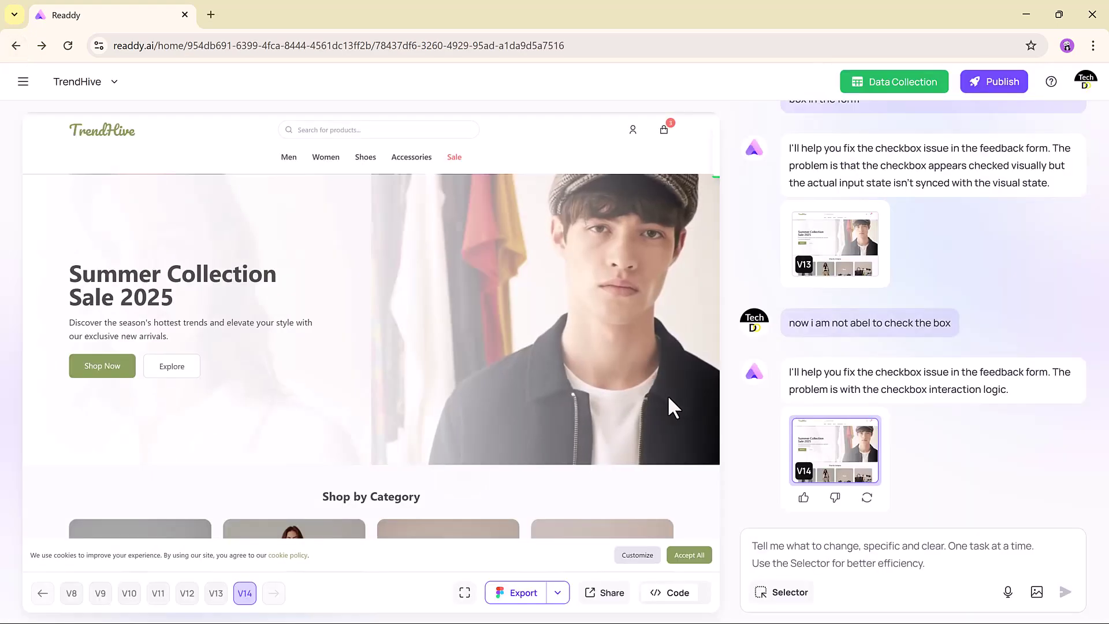
# - Show the TrendHive page's HTML in the Code panel and scroll through the source
pyautogui.click(665, 600)
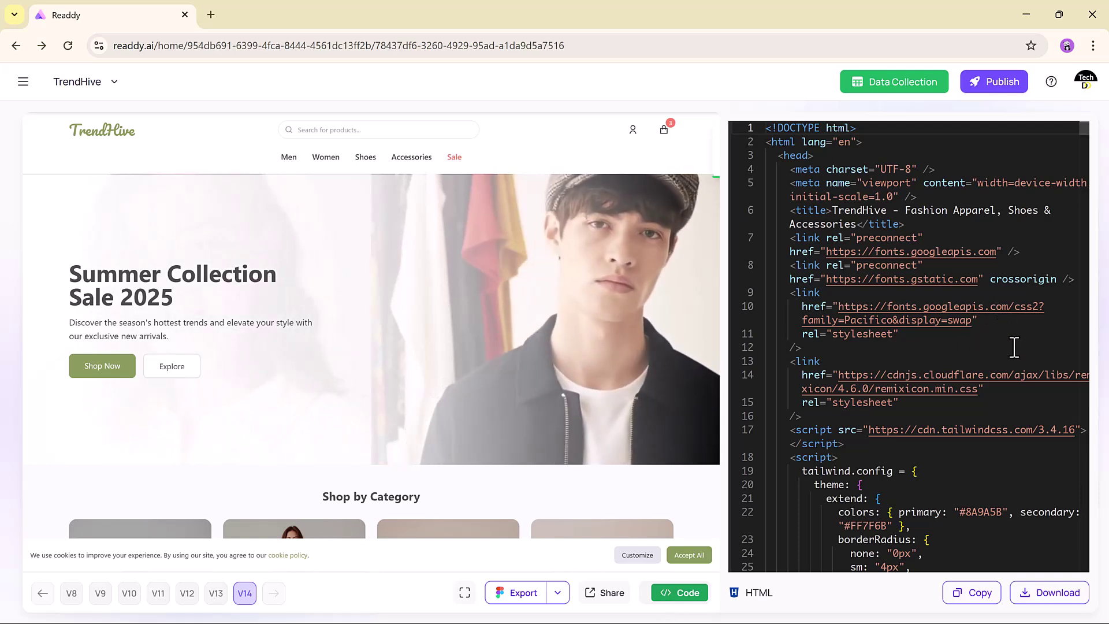
pyautogui.scroll(-2, 1015, 346)
pyautogui.scroll(-1, 1015, 346)
pyautogui.scroll(-3, 1015, 347)
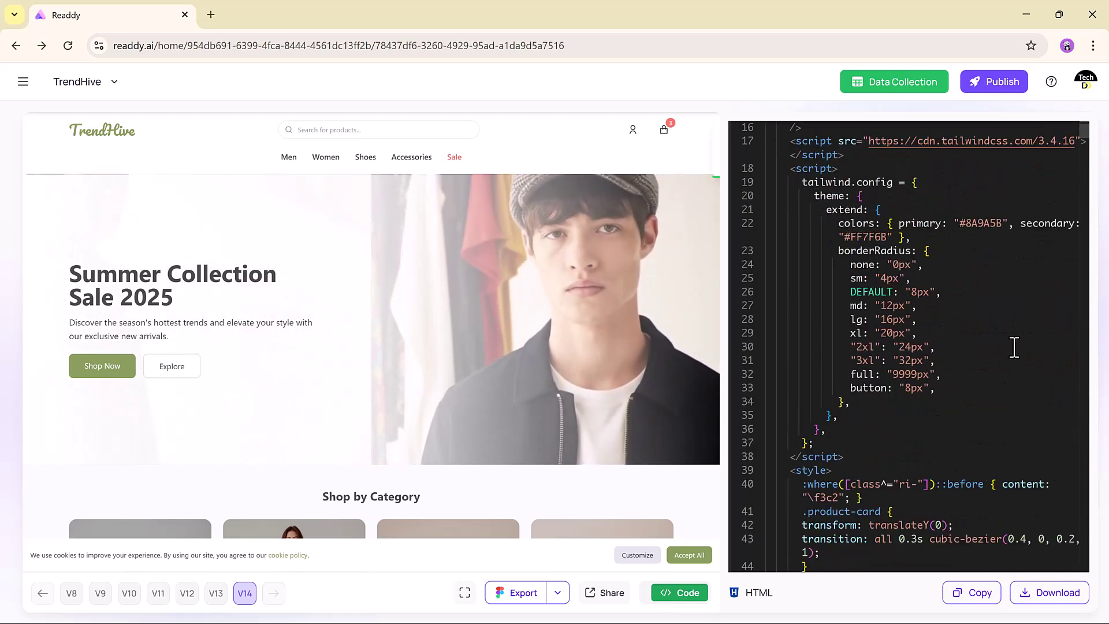
pyautogui.scroll(-5, 1015, 346)
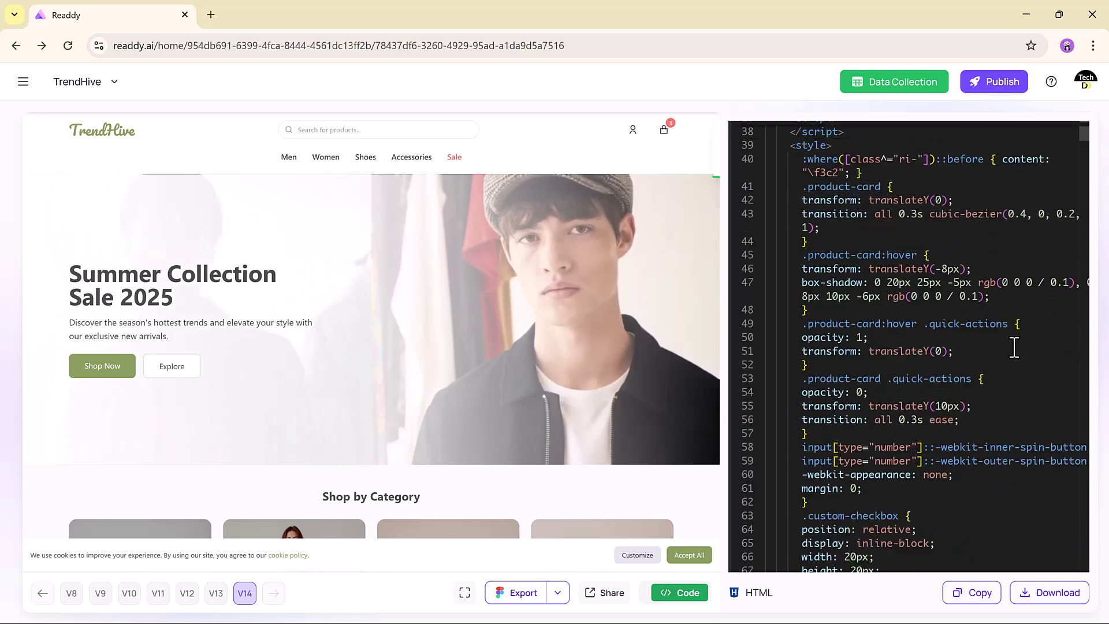
pyautogui.scroll(-4, 1015, 346)
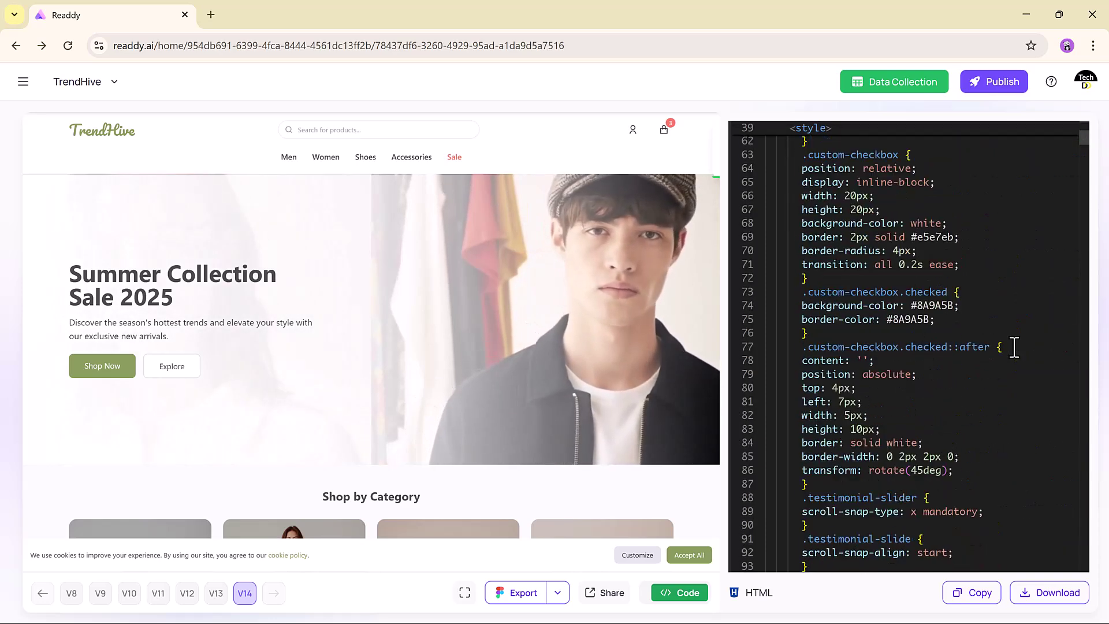
pyautogui.scroll(-2, 1015, 347)
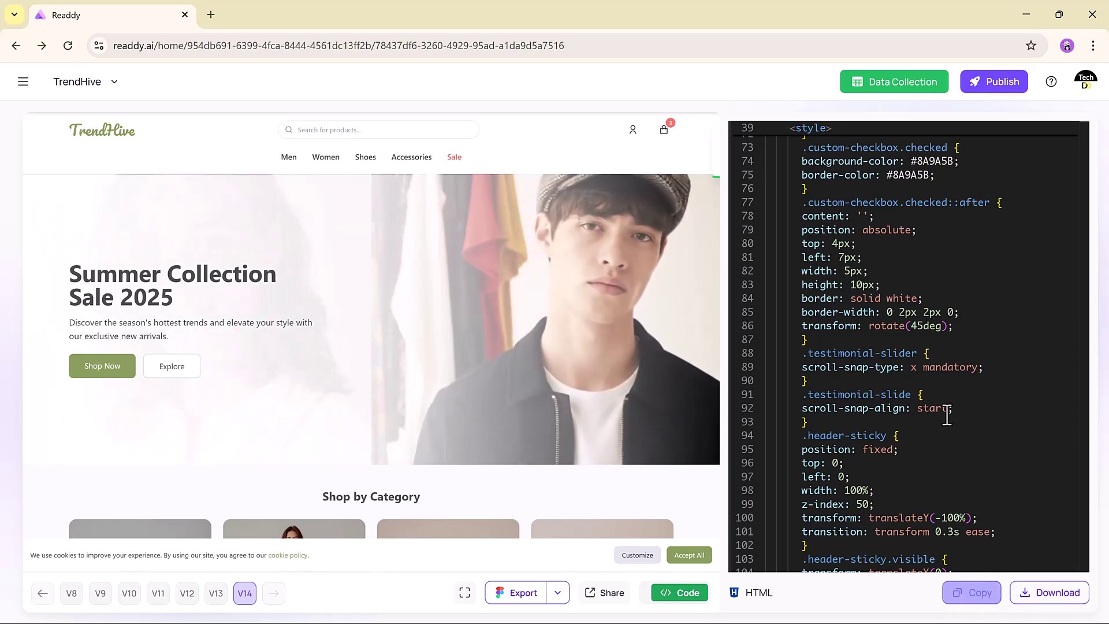
# - Open the Publish Project settings and select the custom domain field
pyautogui.click(993, 83)
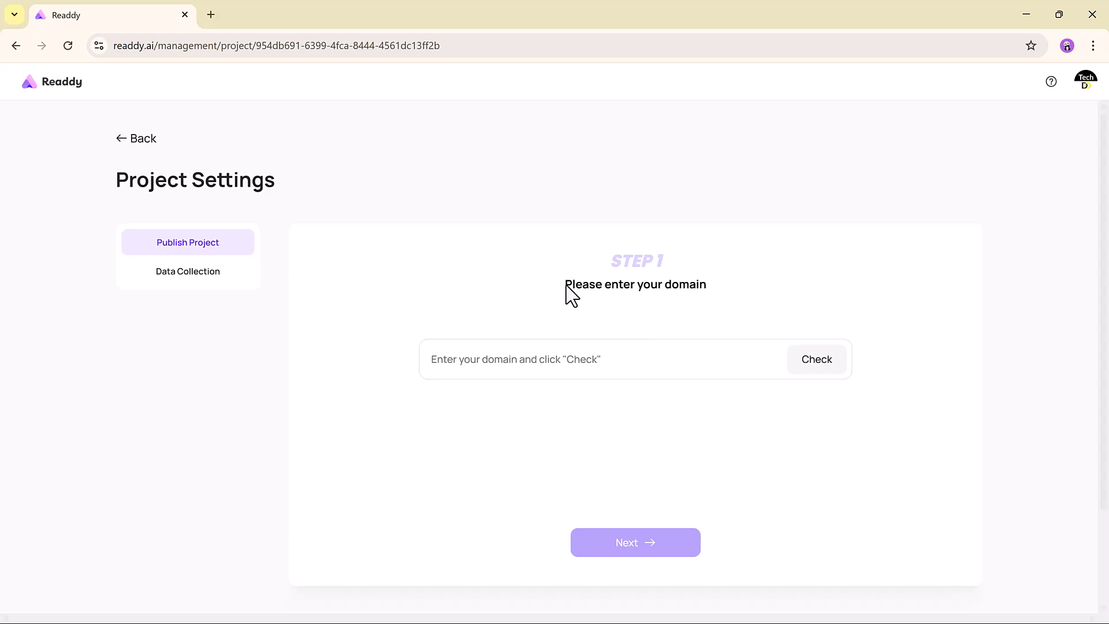
pyautogui.click(617, 364)
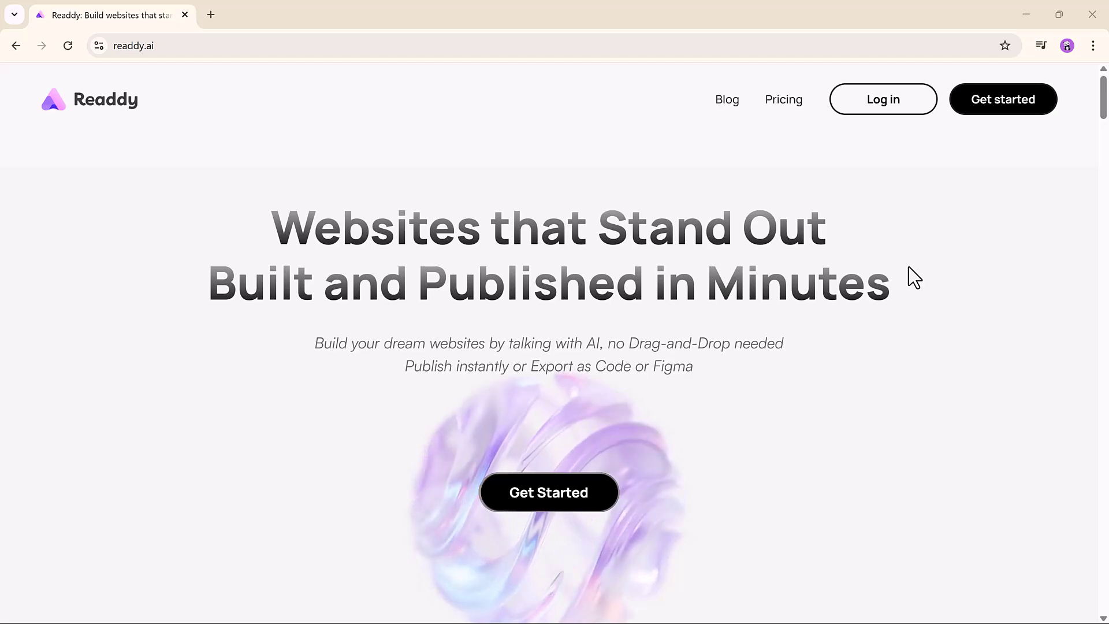
# - Scroll the Artworks gallery down to the Moving Services, Pet Care and Repair & Maintenance templates
pyautogui.scroll(-10, 909, 266)
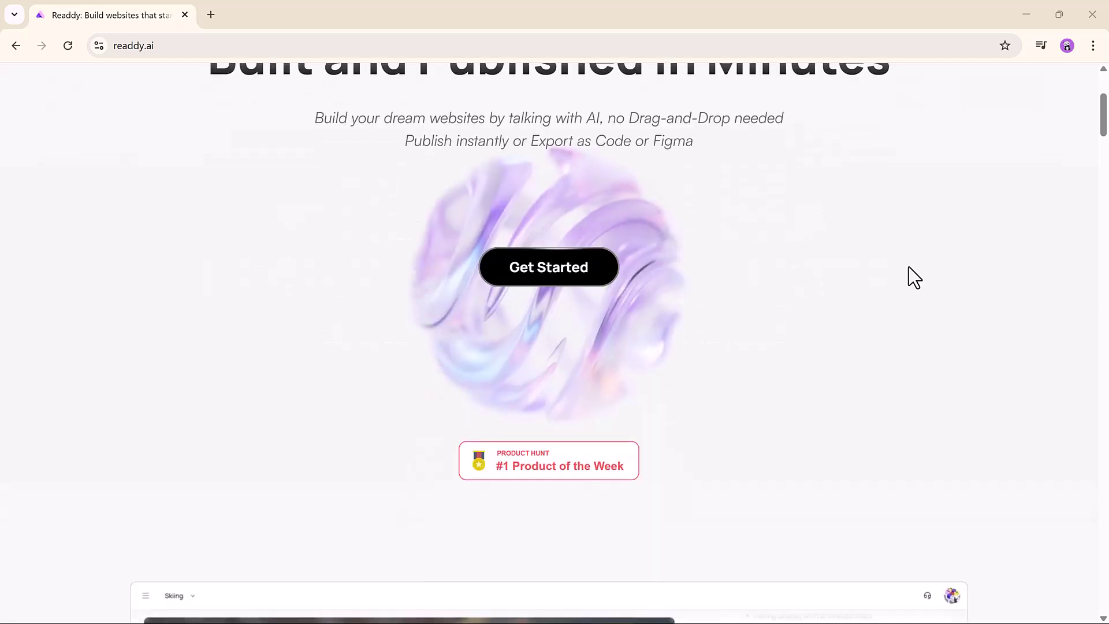
pyautogui.scroll(-1, 909, 267)
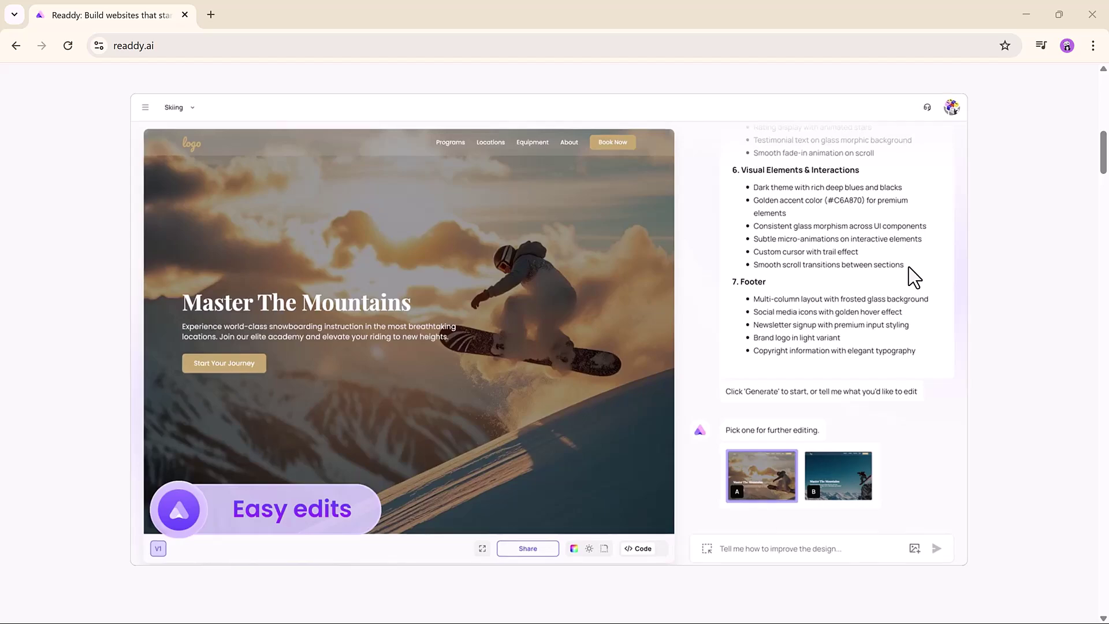
pyautogui.scroll(-7, 909, 267)
pyautogui.scroll(-5, 909, 267)
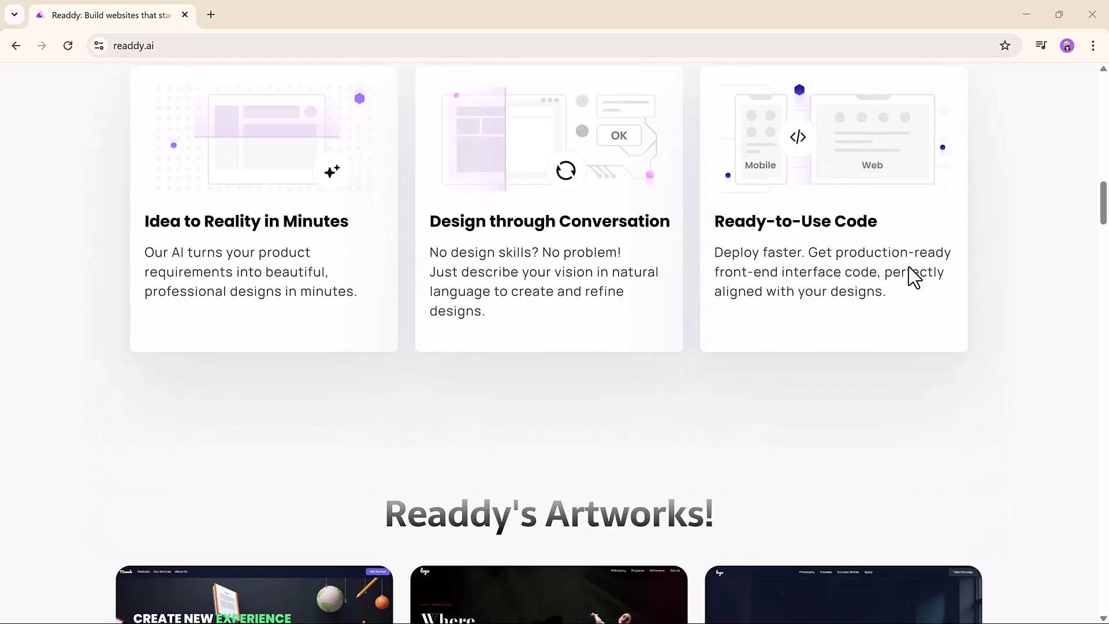
pyautogui.scroll(-6, 909, 267)
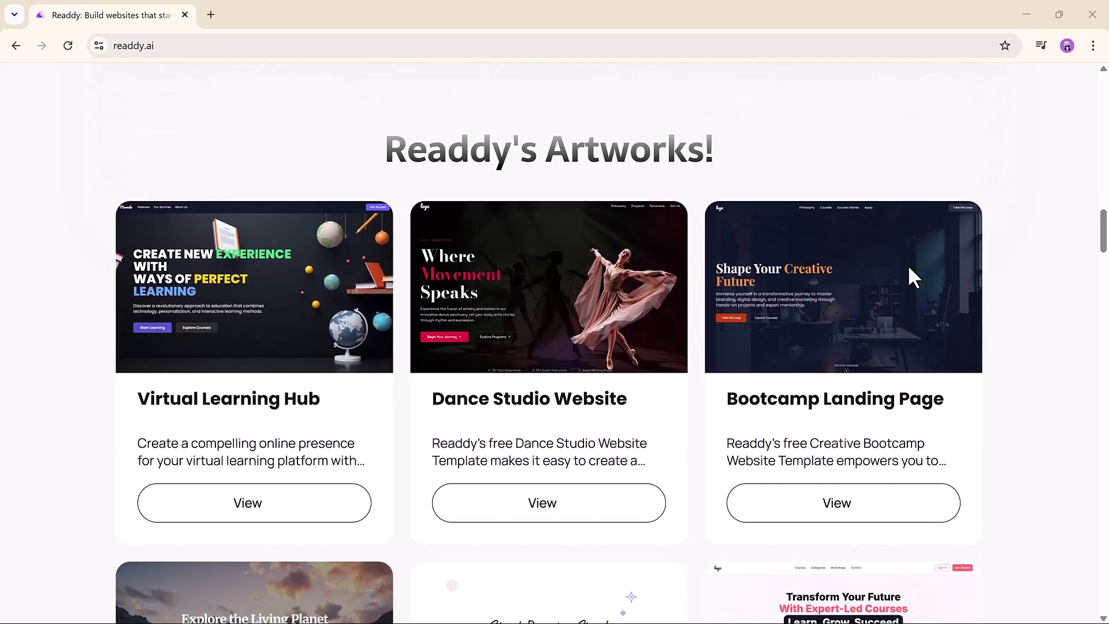
pyautogui.scroll(-1, 908, 267)
pyautogui.scroll(-7, 908, 265)
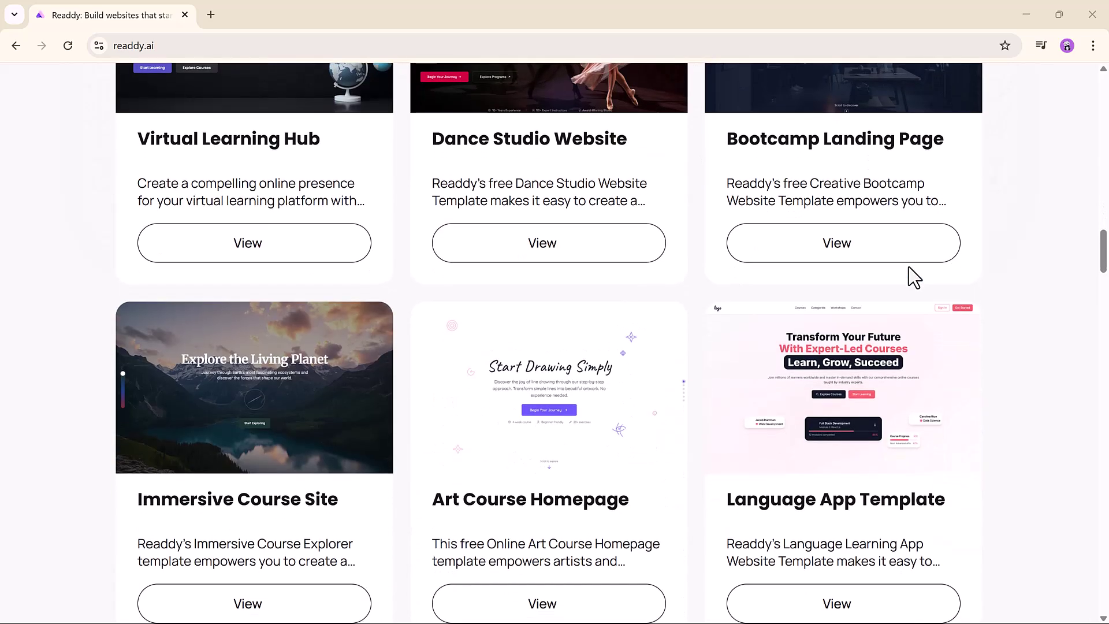
pyautogui.scroll(-7, 909, 267)
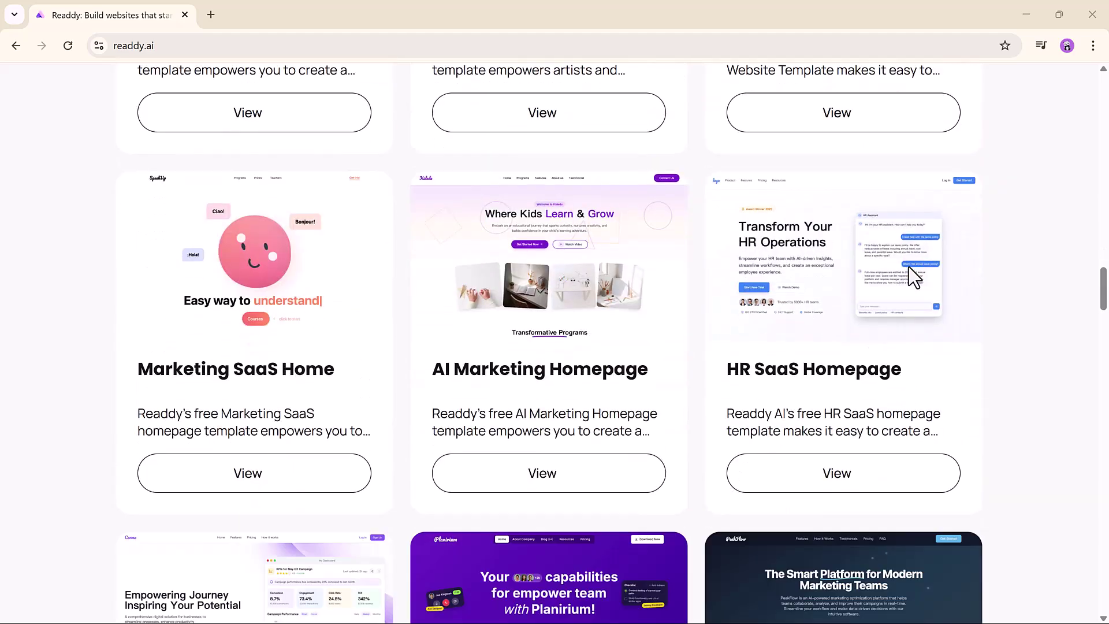
pyautogui.scroll(-6, 909, 267)
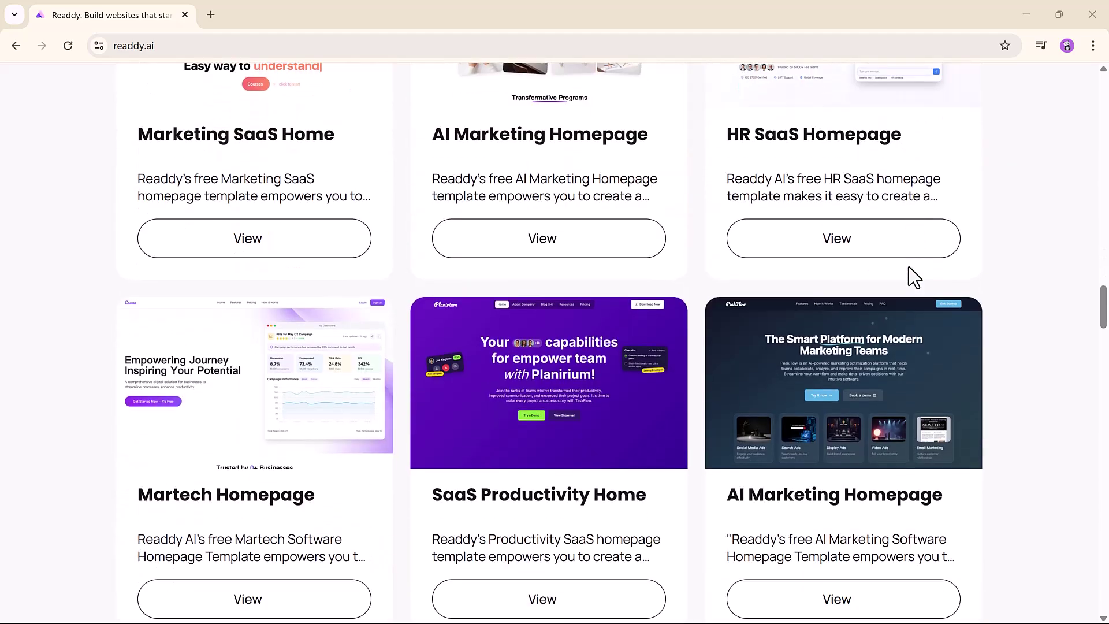
pyautogui.scroll(-6, 908, 267)
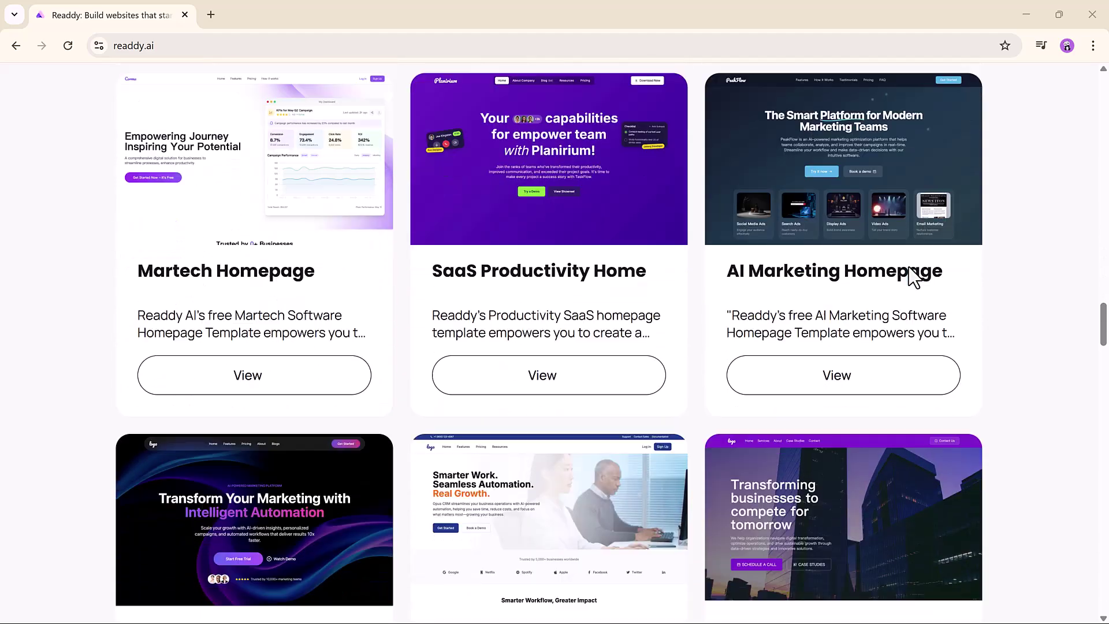
pyautogui.scroll(-7, 909, 267)
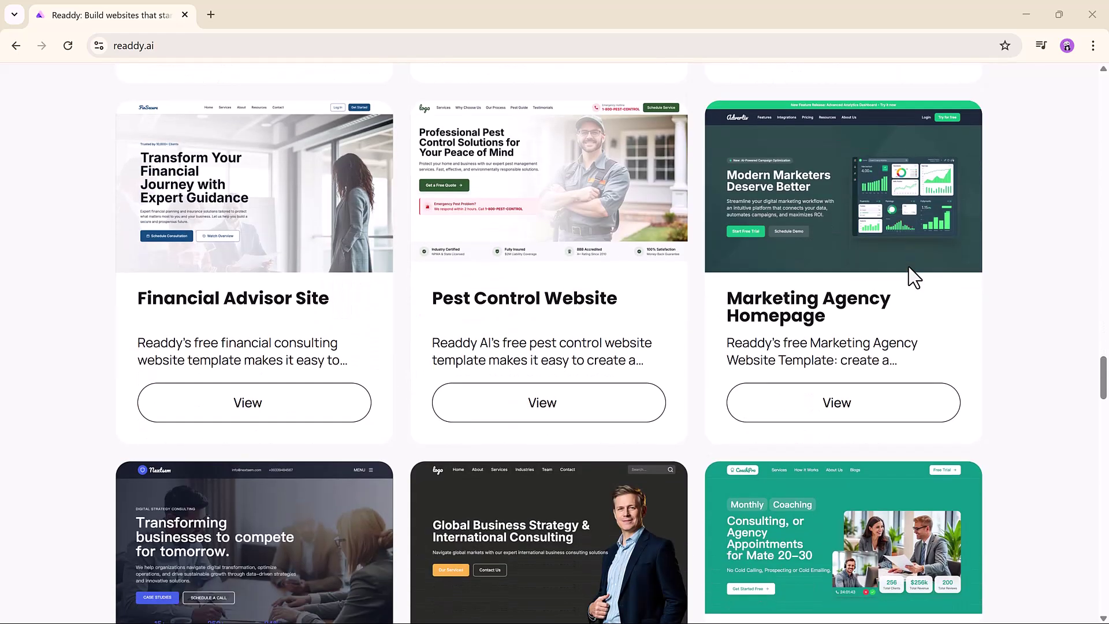
pyautogui.scroll(-6, 909, 267)
pyautogui.scroll(-4, 908, 266)
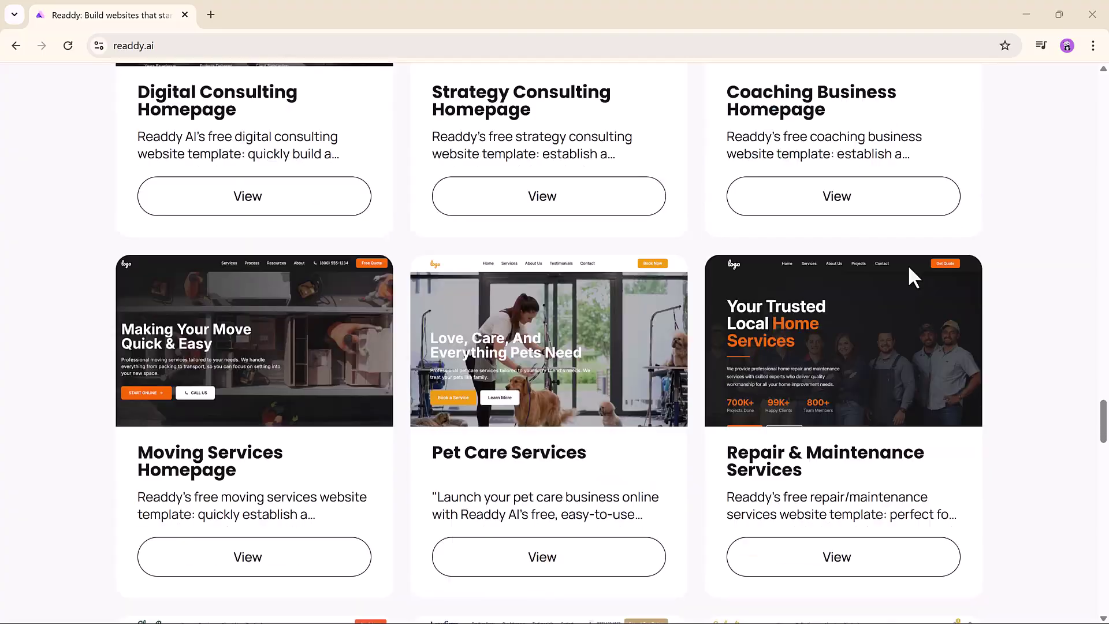